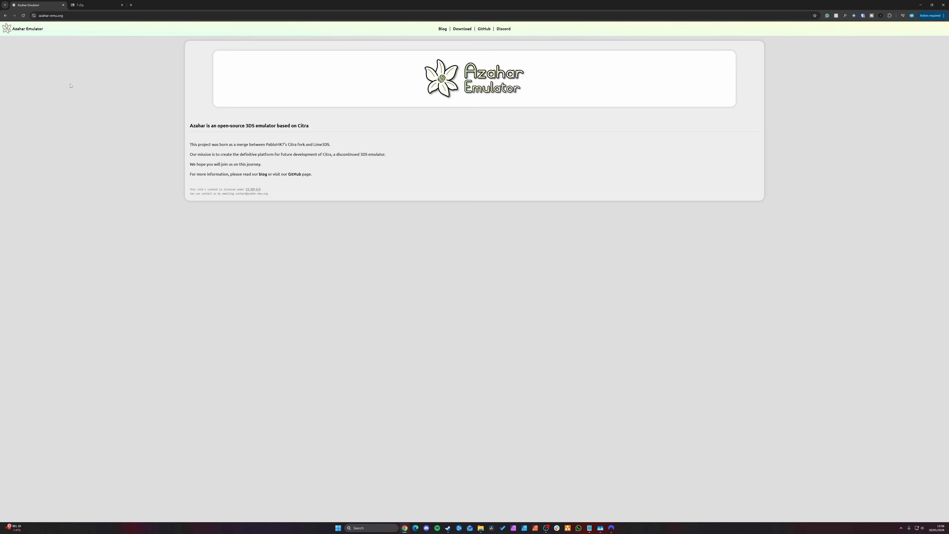
# Go to the download page of the Azahar Emulator website at azahar-emu.org
pyautogui.click(59, 15)
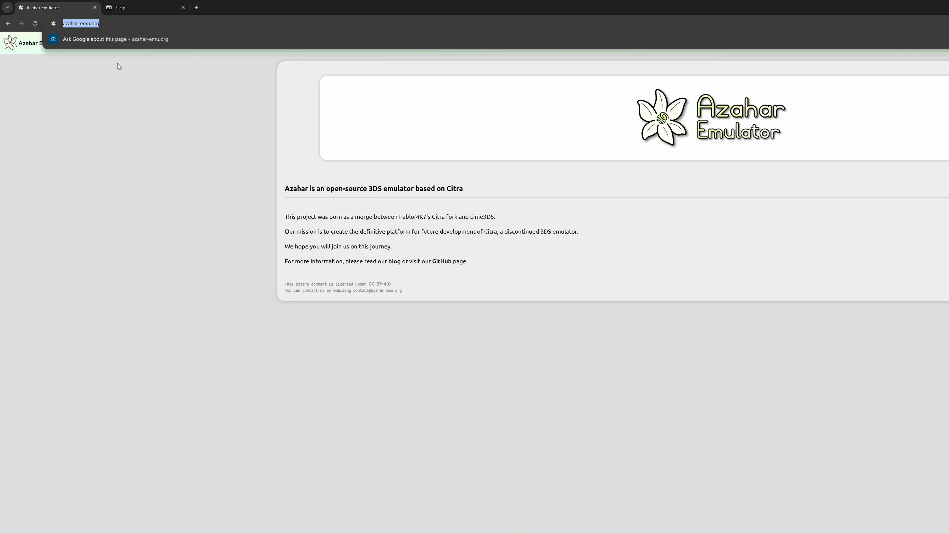
pyautogui.click(164, 232)
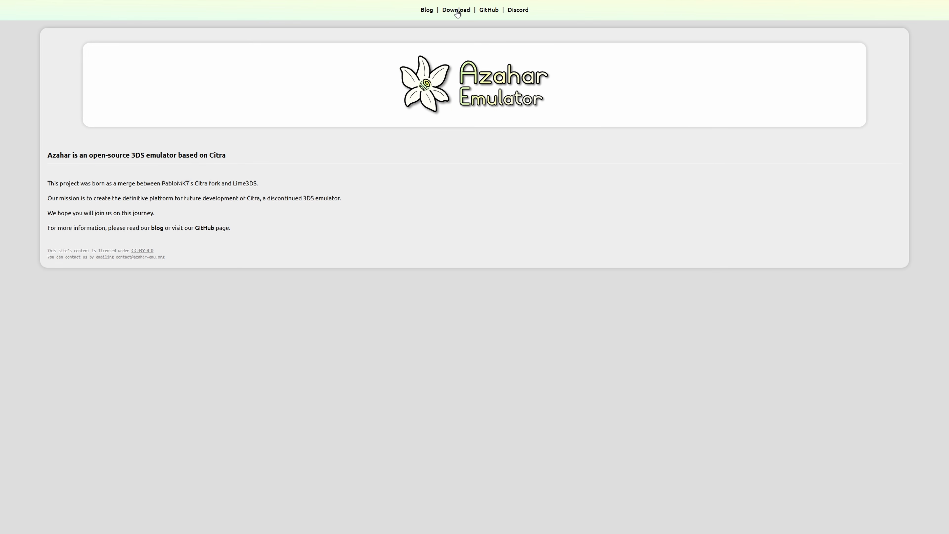
pyautogui.click(456, 10)
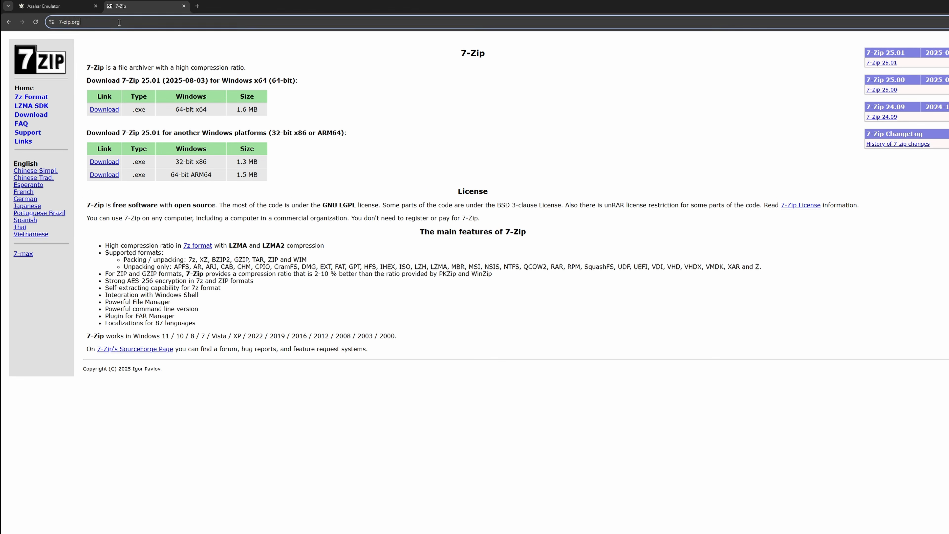
# Switch to the 7-Zip website at 7-zip.org, which offers the 64-bit x64 Windows installer
pyautogui.click(71, 23)
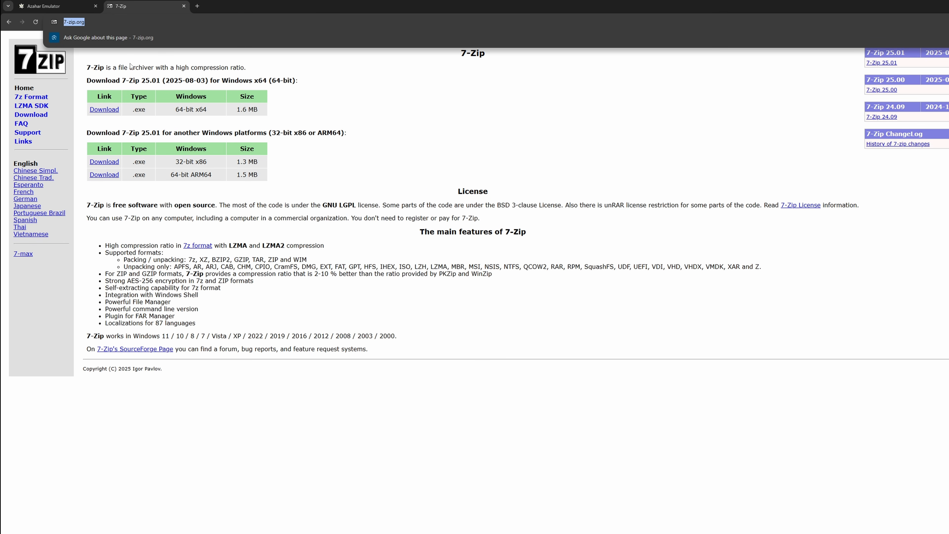
pyautogui.click(109, 56)
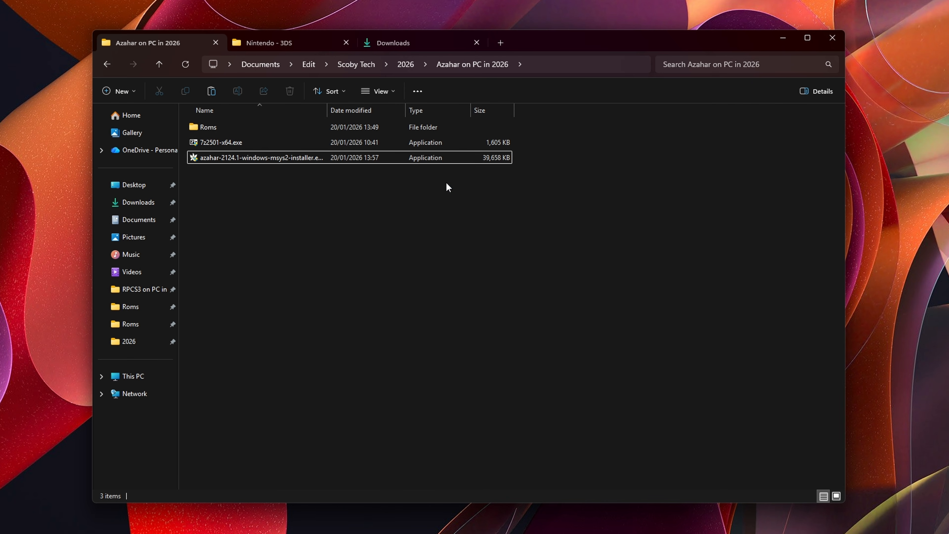
# Run 7z2501-x64.exe from the Azahar on PC in 2026 folder and install 7-Zip into C:\Program Files\7-Zip\
pyautogui.moveTo(472, 257); pyautogui.dragTo(384, 226)
pyautogui.moveTo(253, 120); pyautogui.dragTo(252, 120)
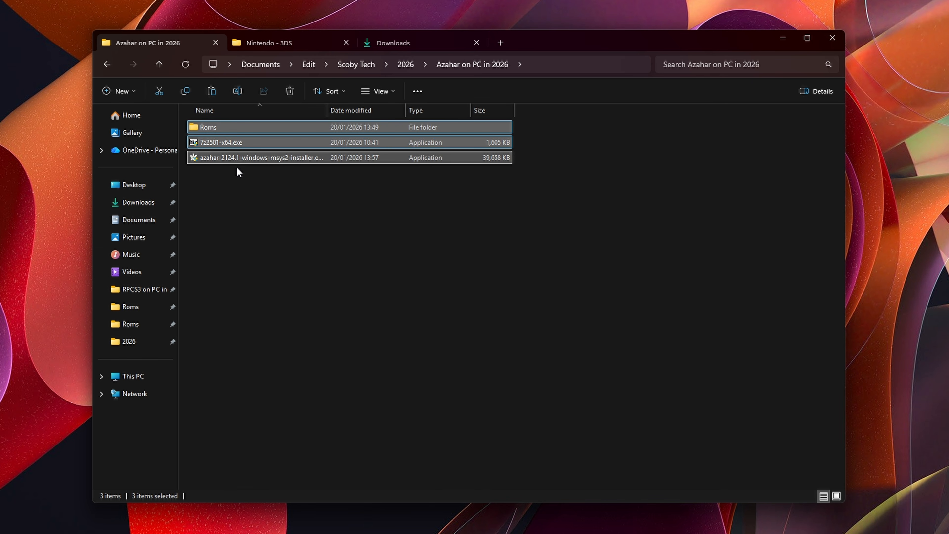
pyautogui.click(218, 143)
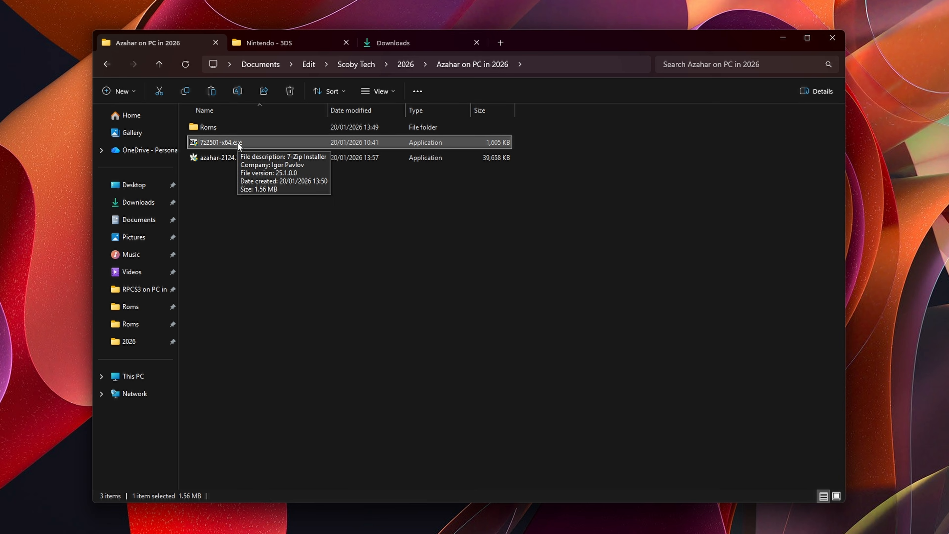
pyautogui.doubleClick(267, 140)
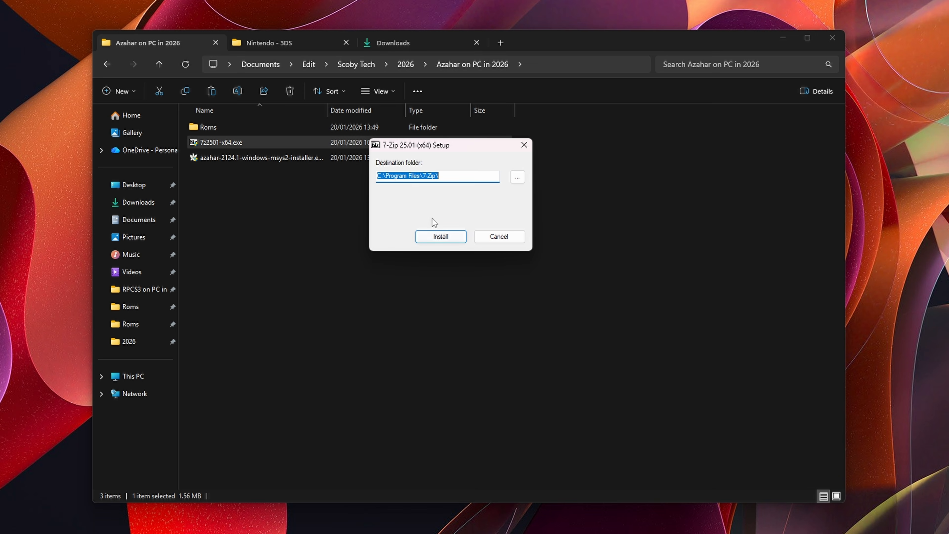
pyautogui.click(422, 179)
pyautogui.moveTo(462, 177); pyautogui.dragTo(375, 179)
pyautogui.click(442, 238)
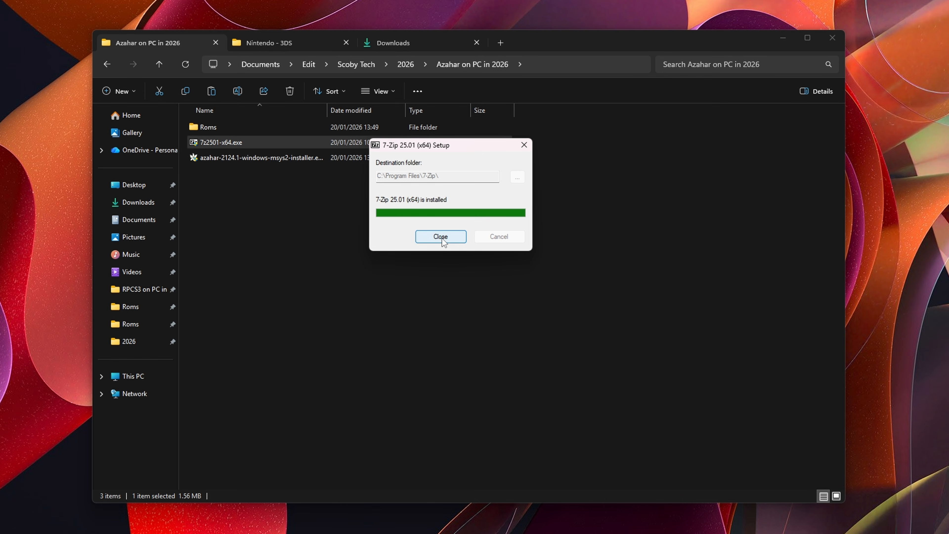
pyautogui.click(440, 237)
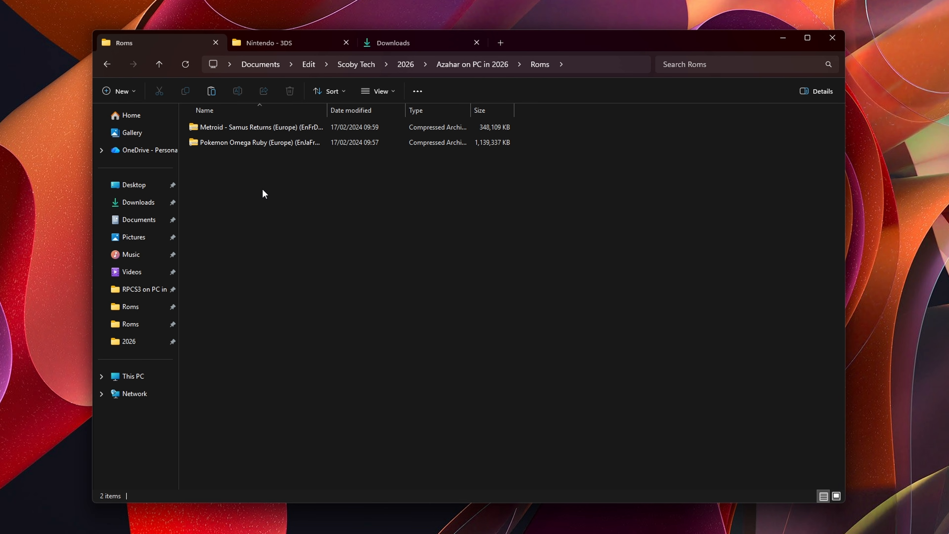
# Extract the Metroid - Samus Returns .7z archive directly into the Roms folder using 7-Zip
pyautogui.moveTo(327, 111); pyautogui.dragTo(397, 110)
pyautogui.click(344, 126)
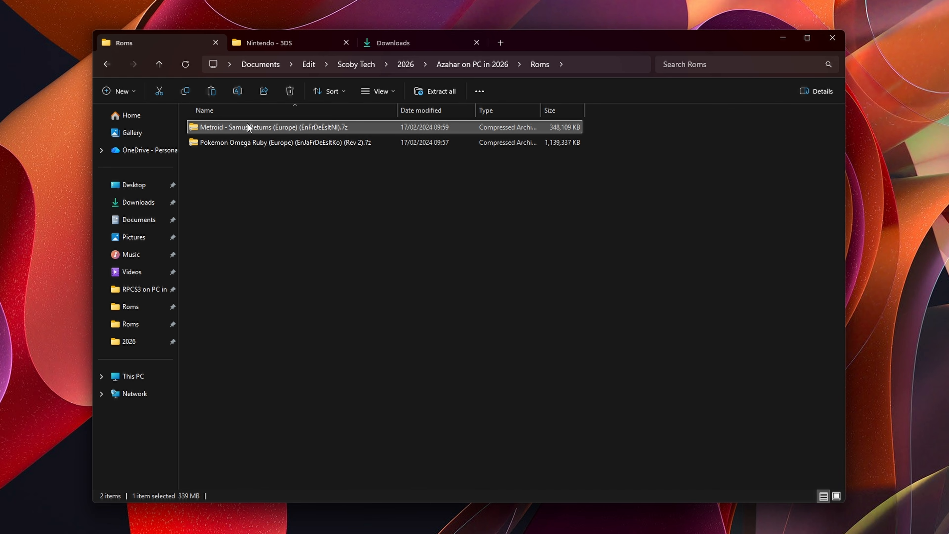
pyautogui.rightClick(262, 127)
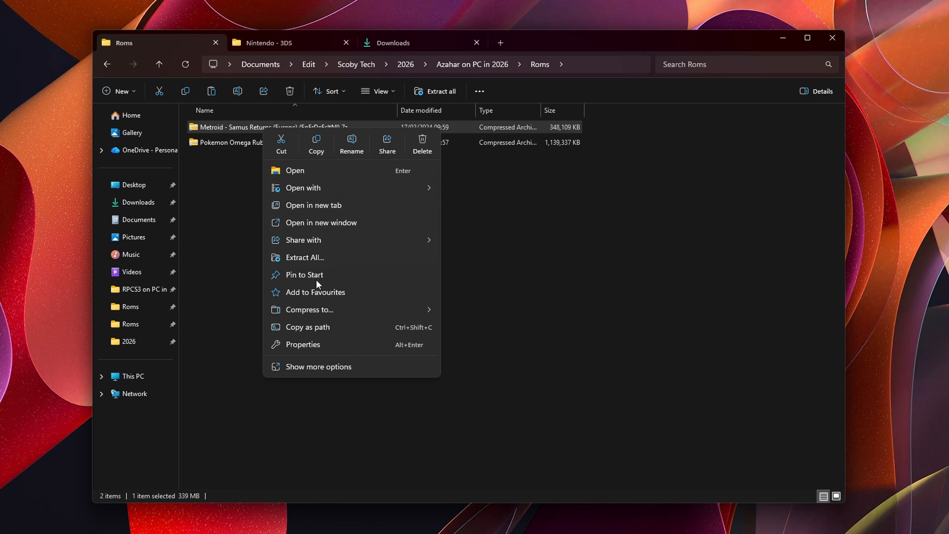
pyautogui.click(309, 366)
pyautogui.moveTo(306, 231)
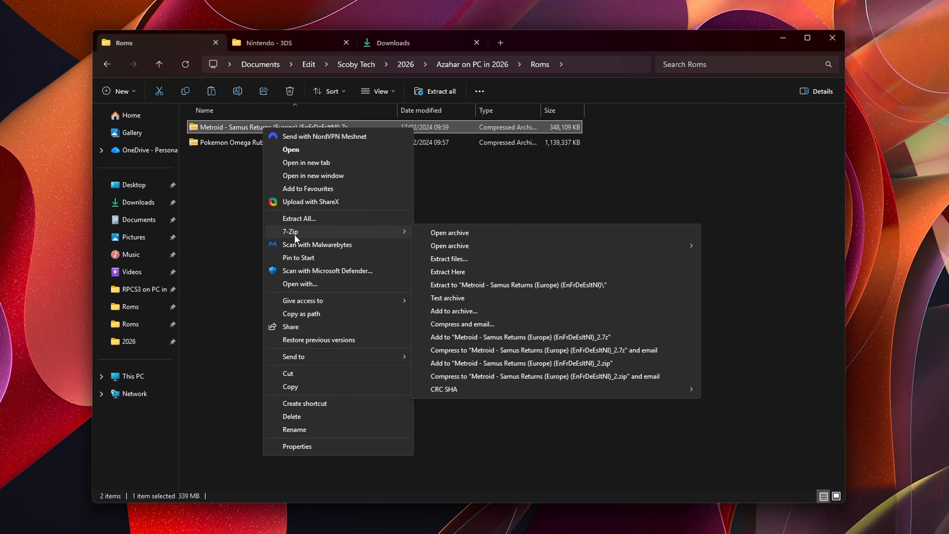
pyautogui.click(463, 271)
pyautogui.click(432, 163)
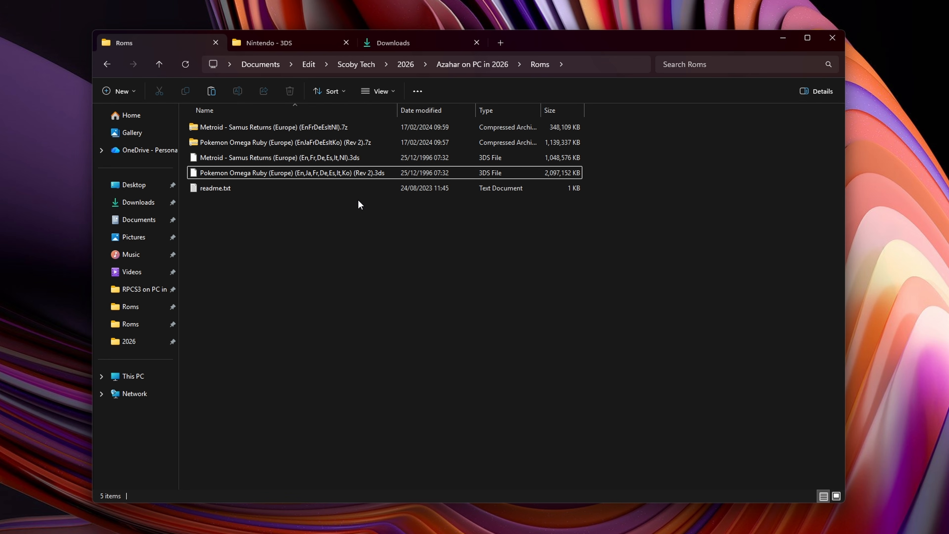
# Run the azahar-2124.1-windows-msys2 installer from the parent folder, allow it past SmartScreen, and choose English as the installer language
pyautogui.hotkey('alt', 'Left')
pyautogui.click(268, 157)
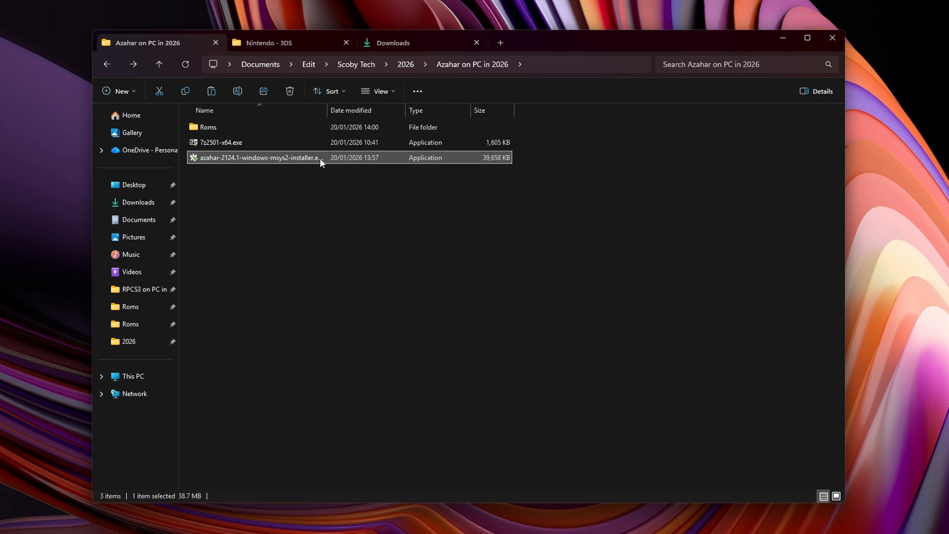
pyautogui.doubleClick(296, 155)
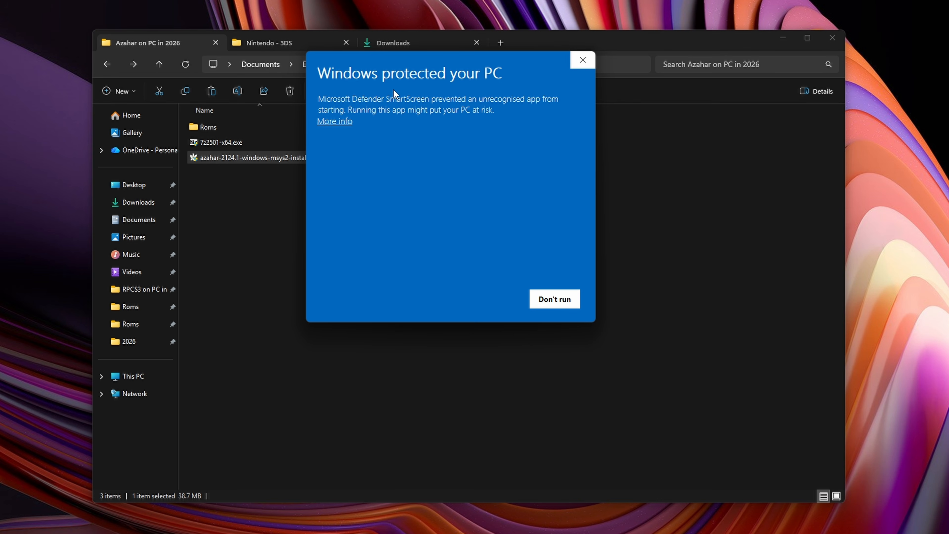
pyautogui.click(336, 122)
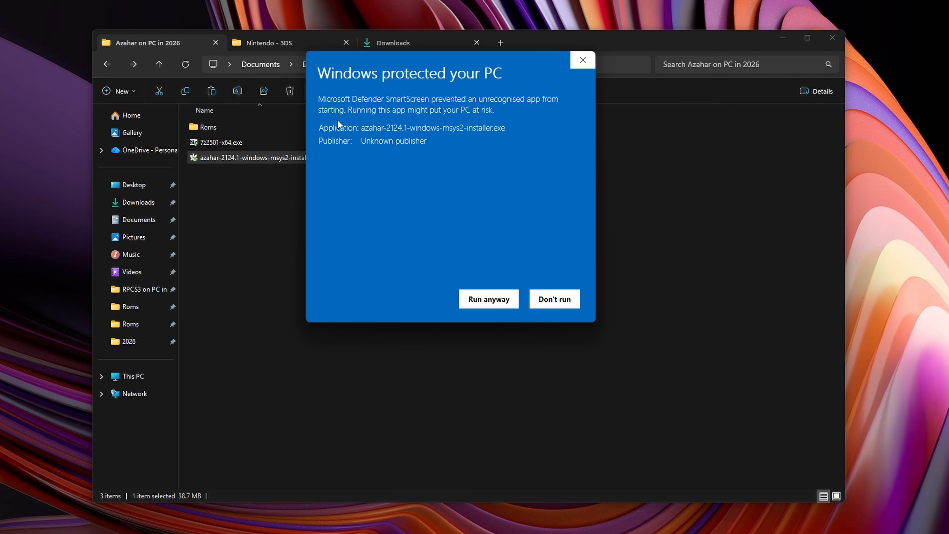
pyautogui.click(490, 300)
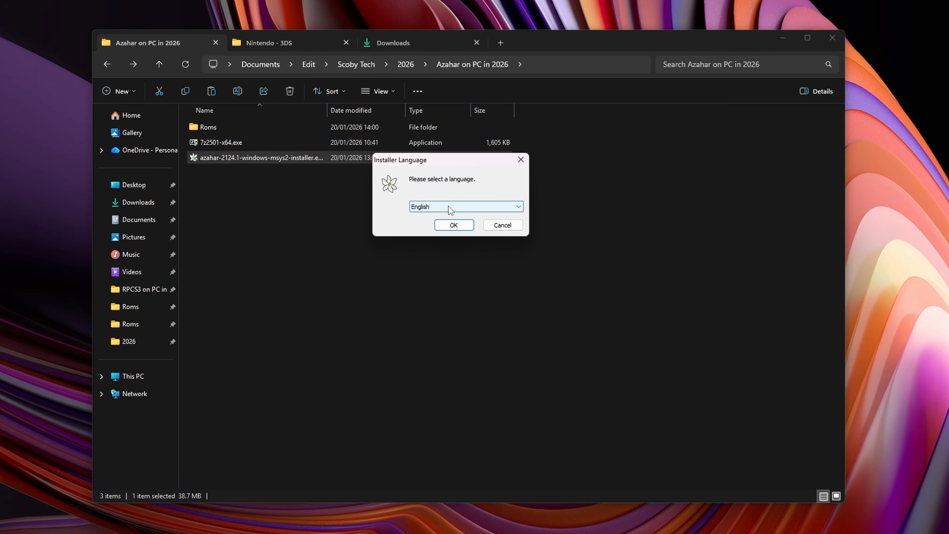
pyautogui.click(451, 226)
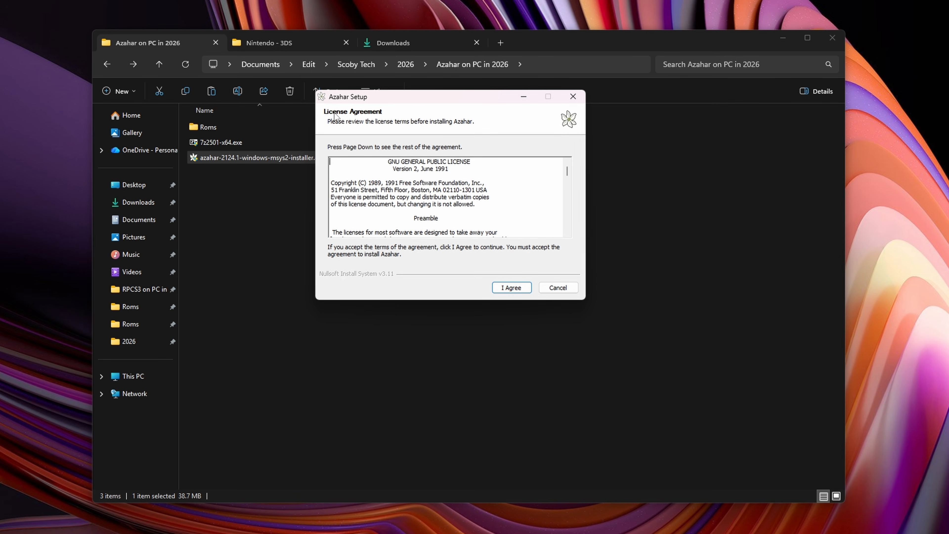
# Accept the license, install Azahar for anyone using this computer into C:\Program Files\Azahar with a desktop shortcut, and launch it
pyautogui.click(505, 290)
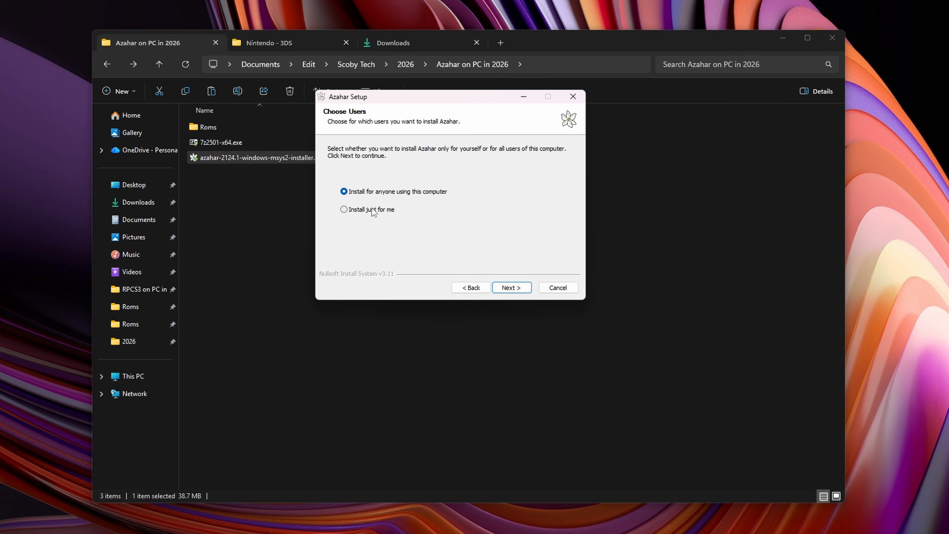
pyautogui.click(512, 287)
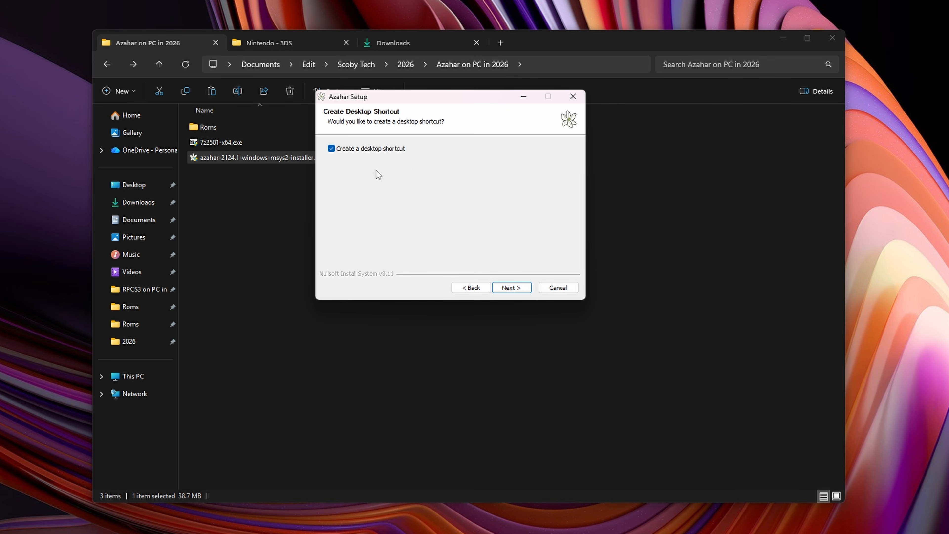
pyautogui.click(511, 287)
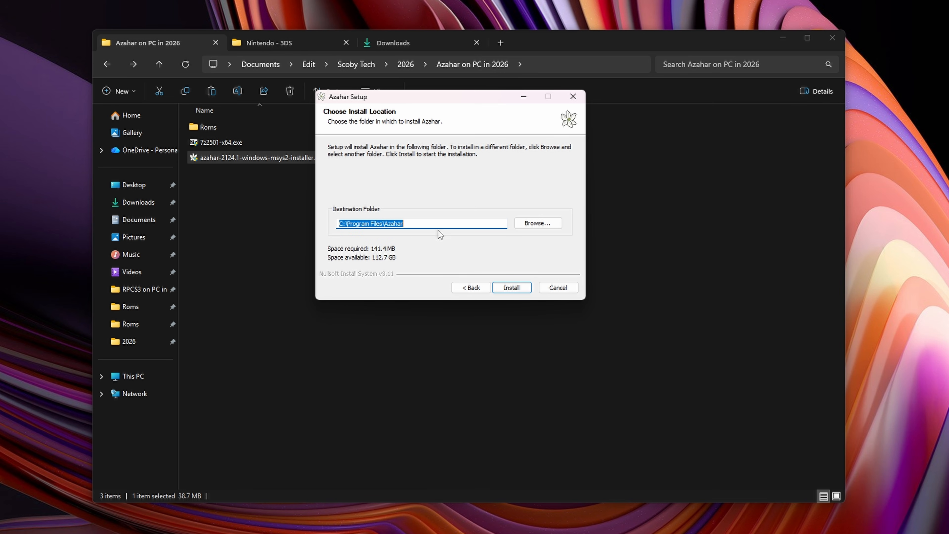
pyautogui.click(517, 294)
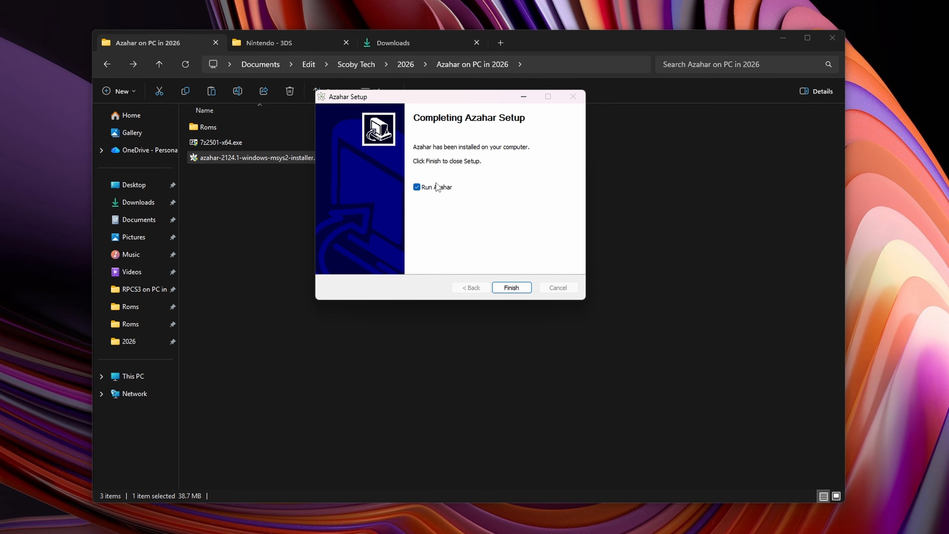
pyautogui.click(510, 288)
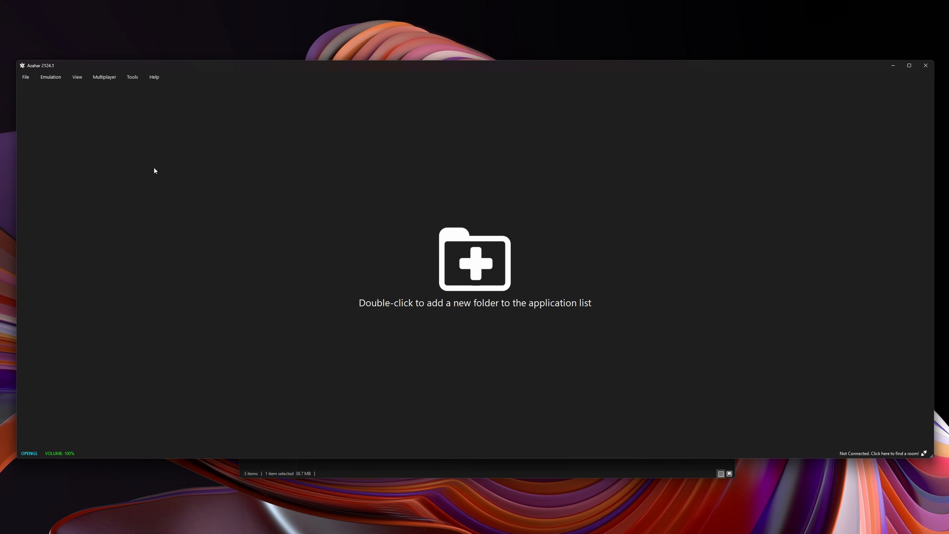
# Load the Metroid - Samus Returns .3ds file from the Roms folder, with the file filter set to All Files
pyautogui.click(31, 79)
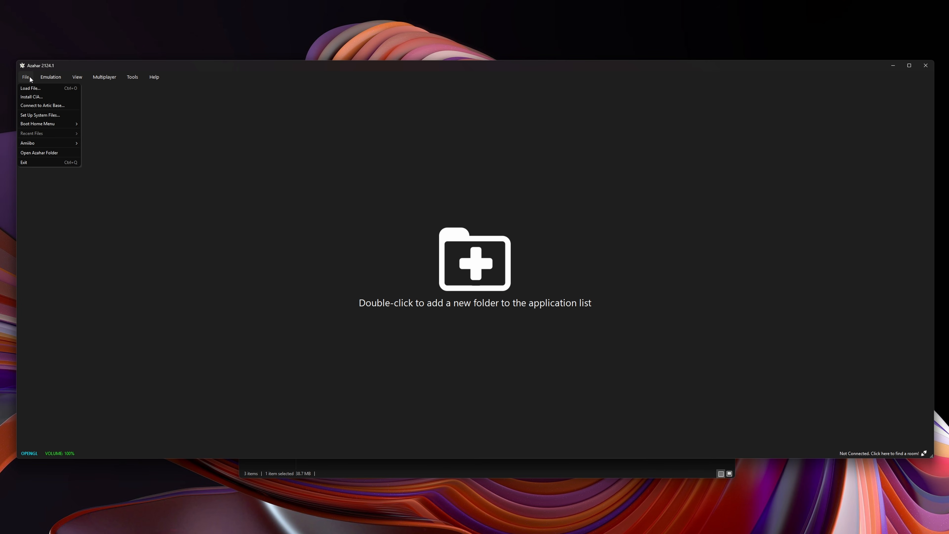
pyautogui.click(37, 88)
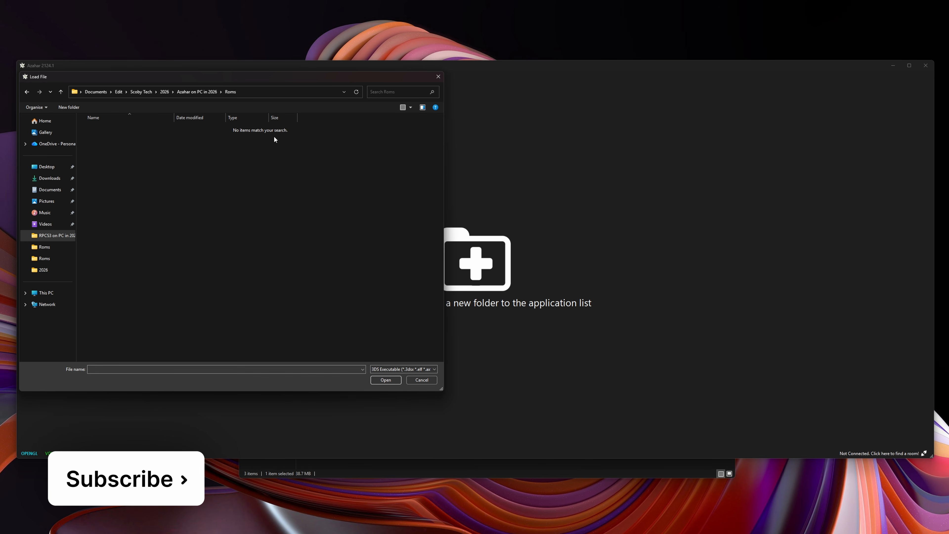
pyautogui.click(387, 369)
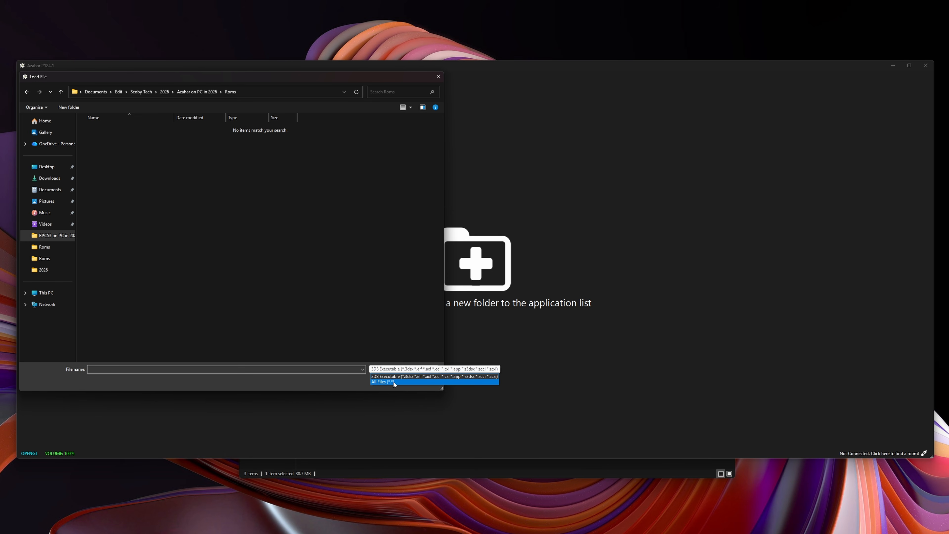
pyautogui.click(395, 382)
pyautogui.click(127, 149)
pyautogui.click(235, 129)
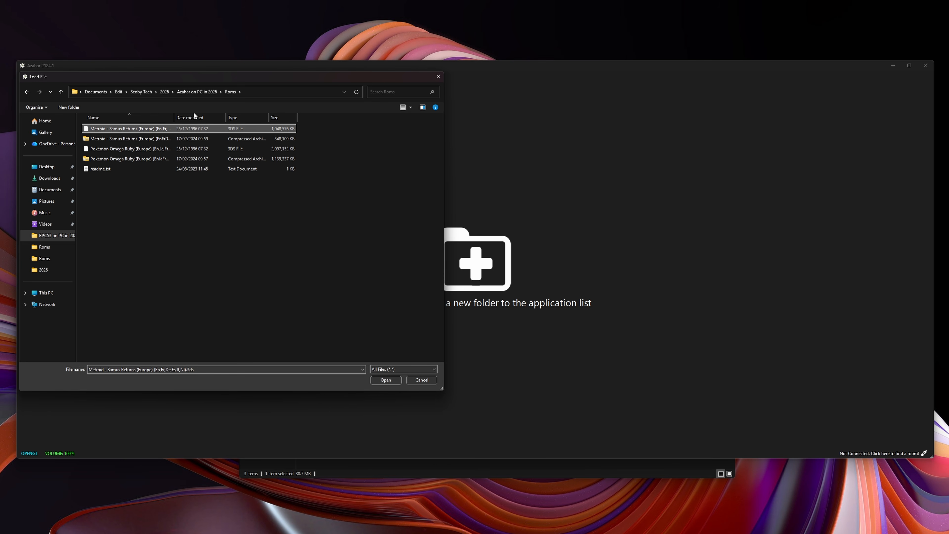
pyautogui.doubleClick(173, 118)
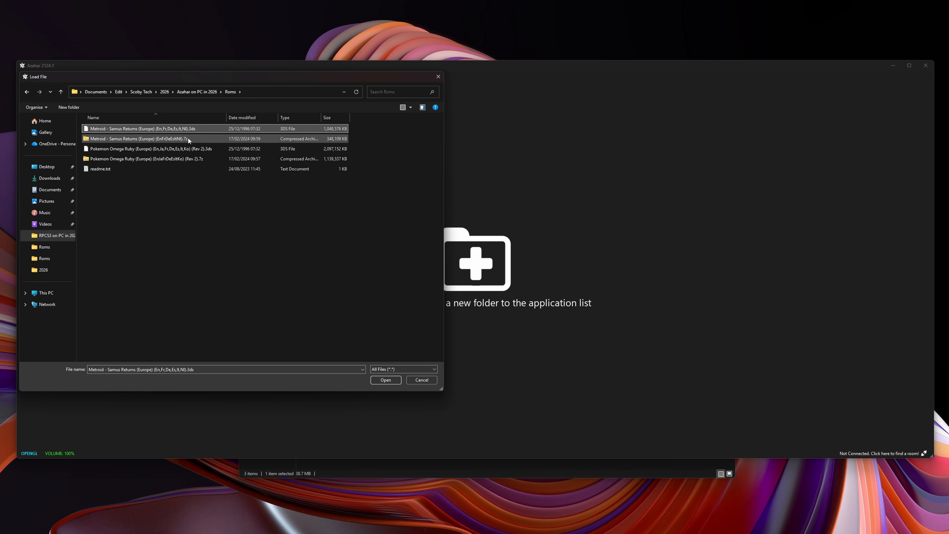
pyautogui.click(386, 380)
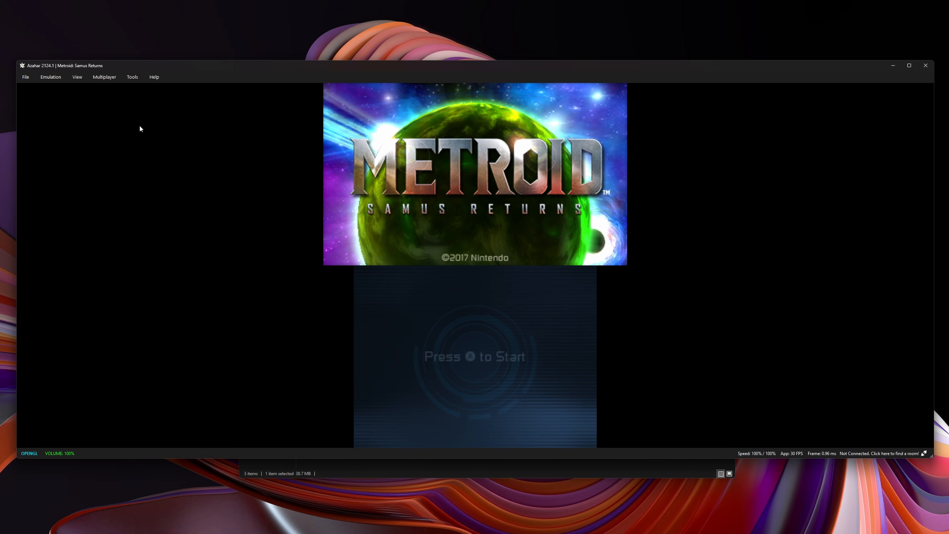
# Stop the running game and add the Roms folder to the application list
pyautogui.click(51, 77)
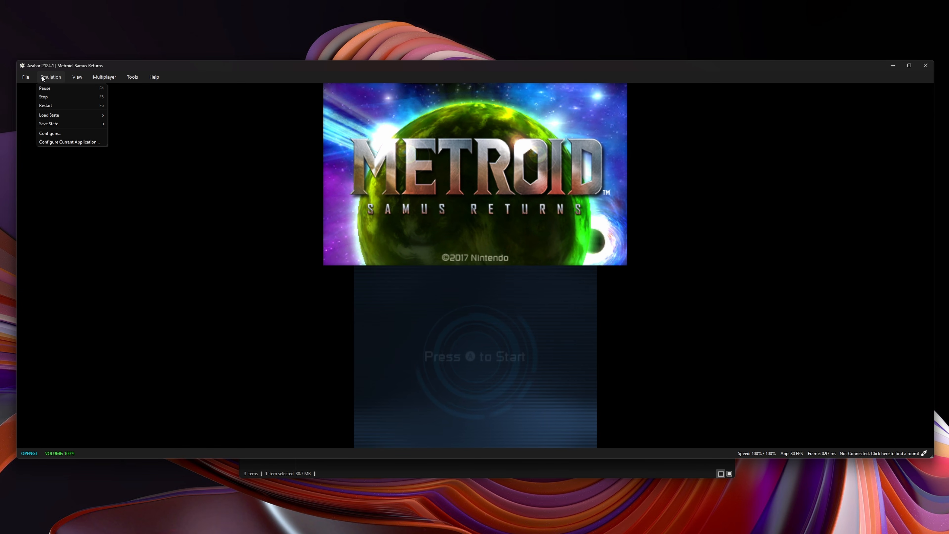
pyautogui.click(55, 96)
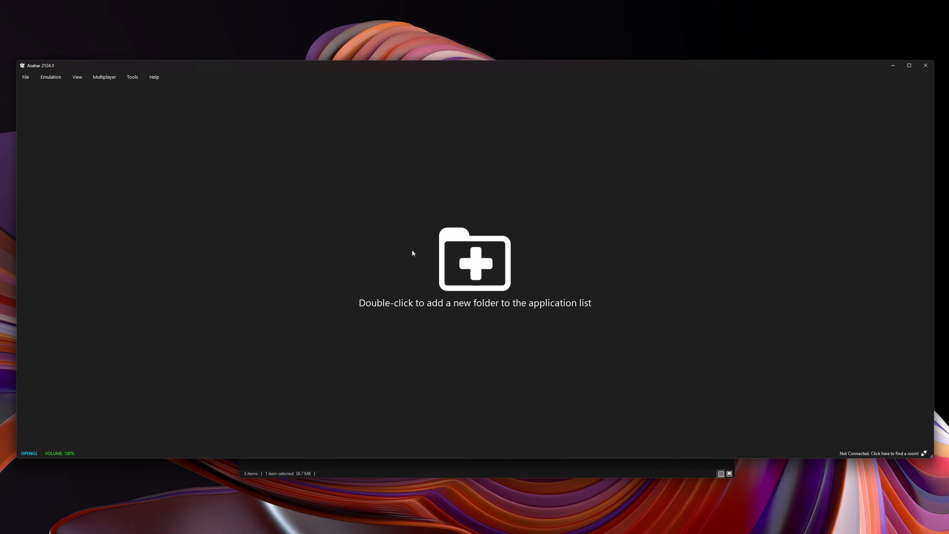
pyautogui.doubleClick(471, 265)
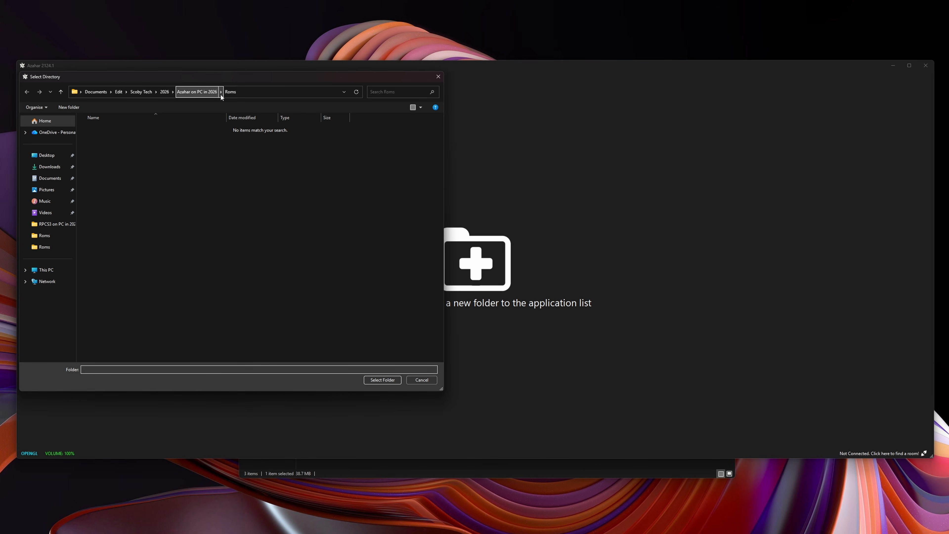
pyautogui.click(382, 379)
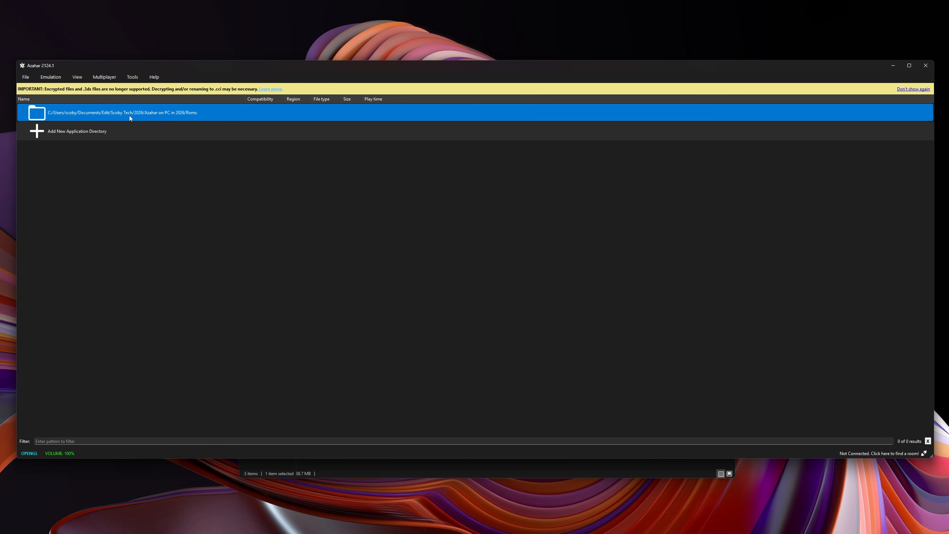
# Open the emulator configuration and set the graphics internal resolution to 4x Native (1600x960)
pyautogui.click(53, 76)
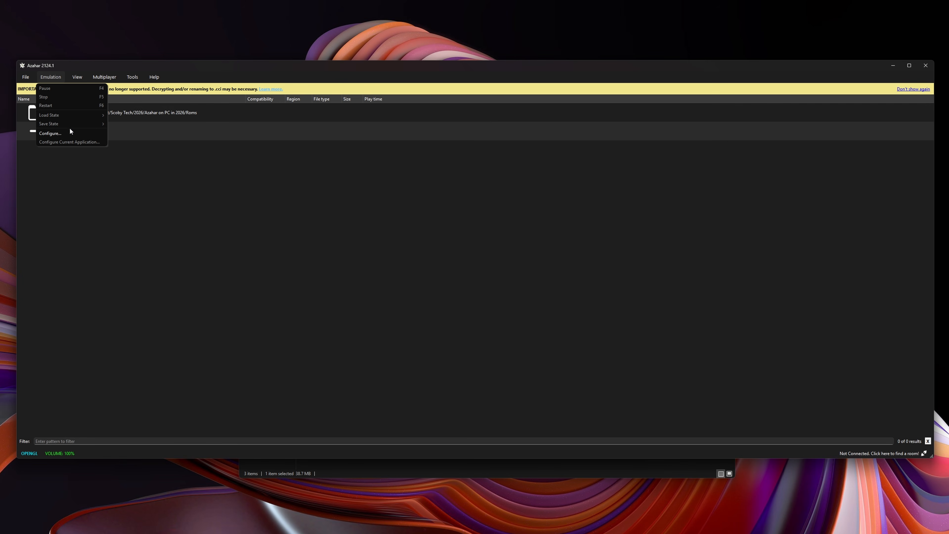
pyautogui.click(60, 134)
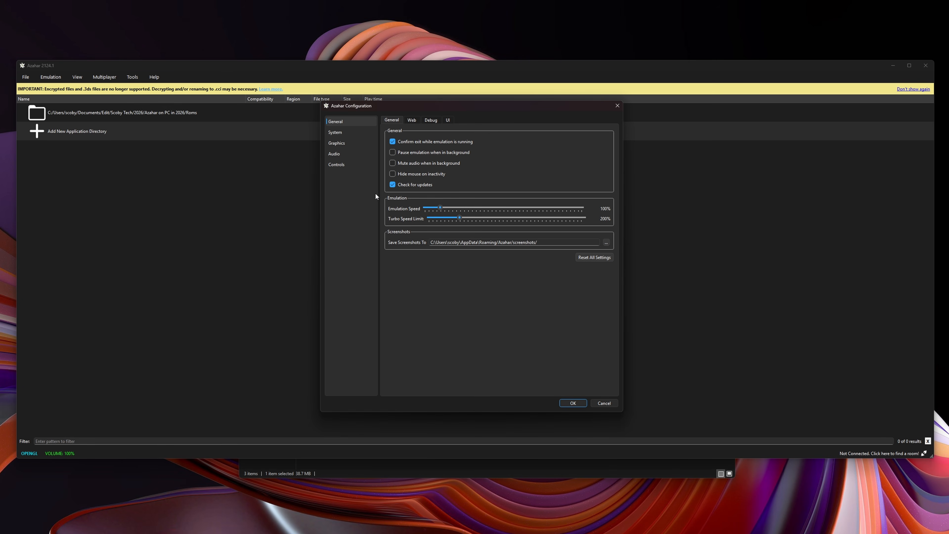
pyautogui.click(340, 143)
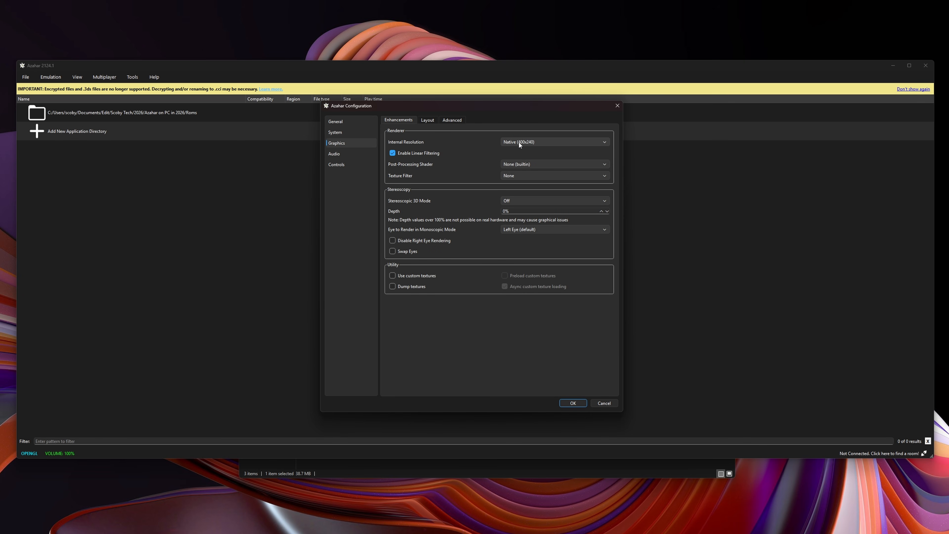
pyautogui.click(528, 142)
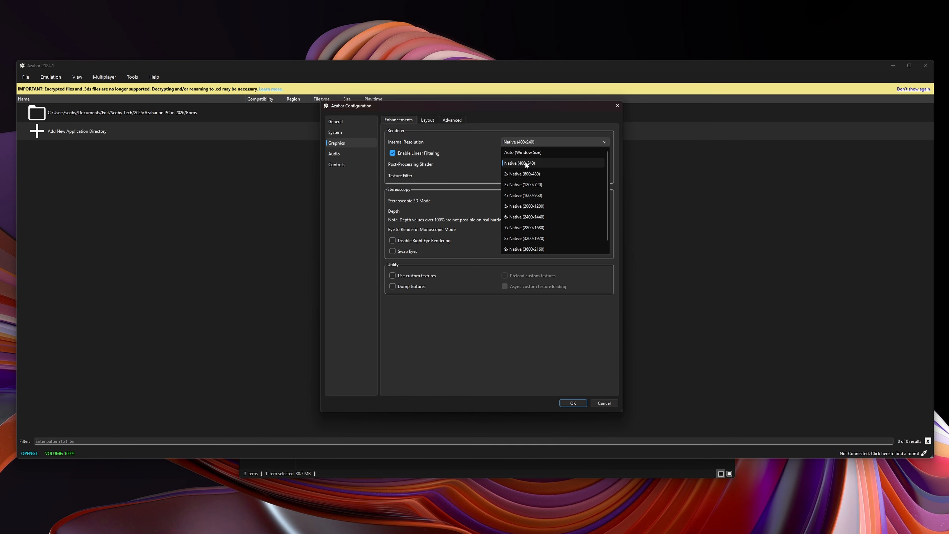
pyautogui.scroll(-1, 545, 198)
pyautogui.scroll(1, 540, 243)
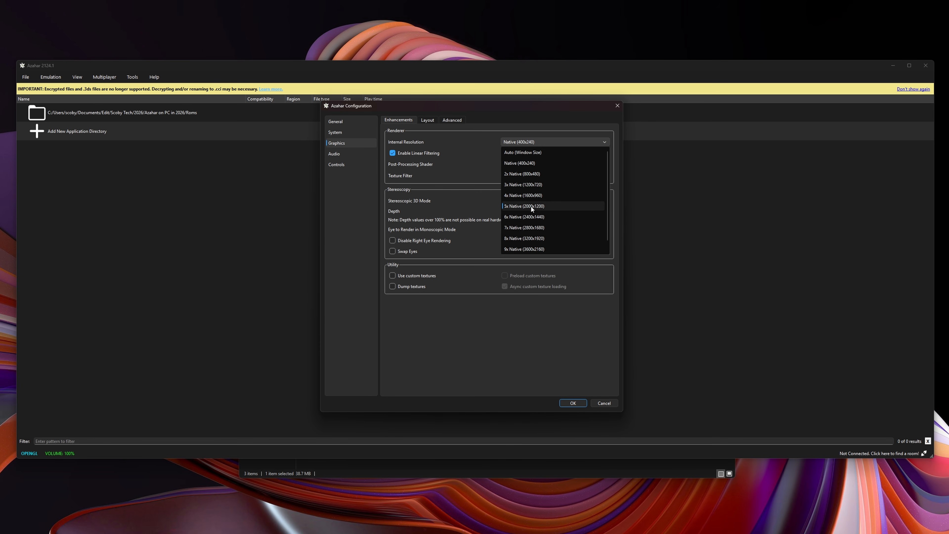
pyautogui.click(536, 195)
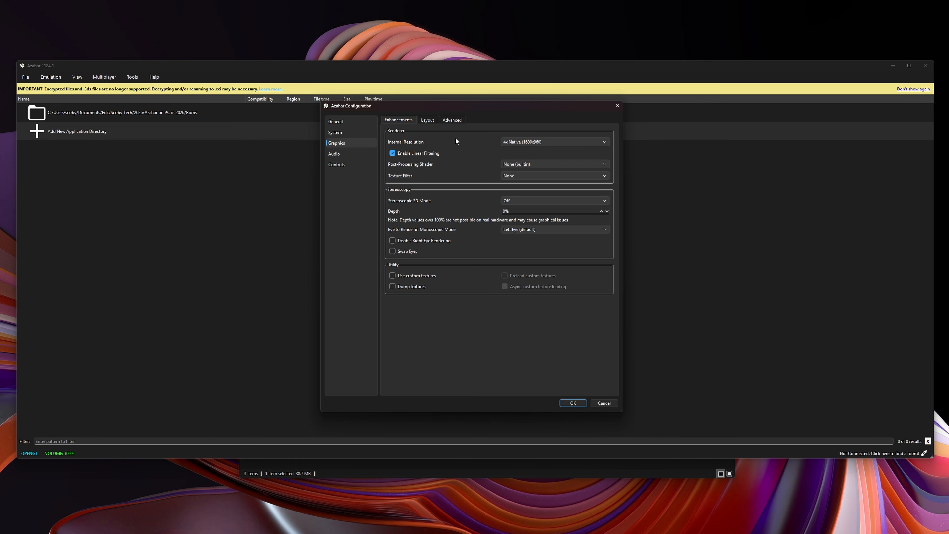
# Look over the screen layout settings and set the graphics API to Vulkan in the advanced graphics settings
pyautogui.click(429, 121)
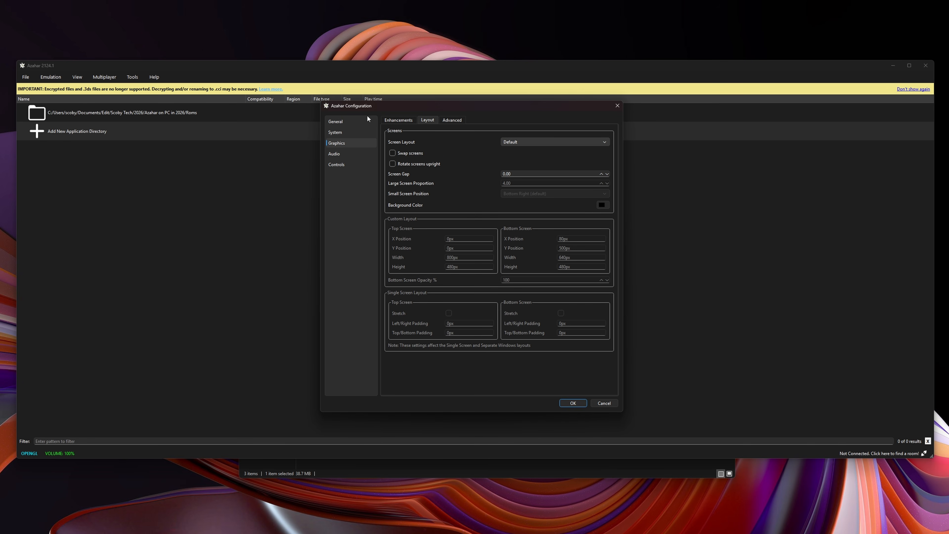
pyautogui.click(453, 121)
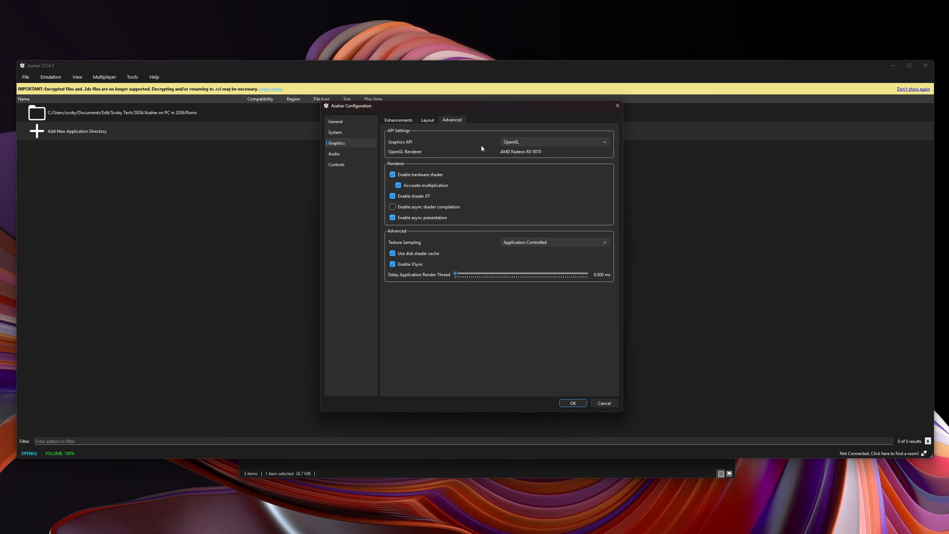
pyautogui.click(523, 141)
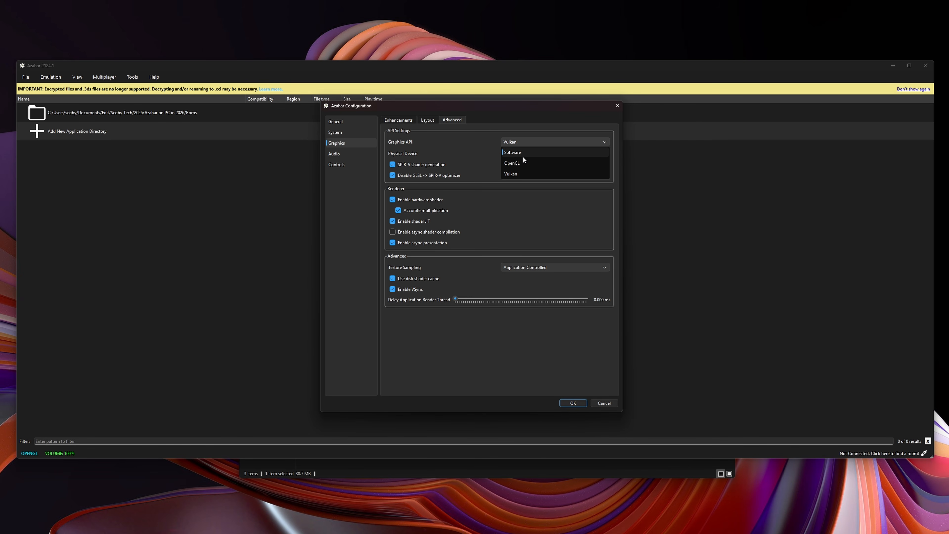
pyautogui.click(524, 166)
pyautogui.click(515, 142)
pyautogui.click(517, 174)
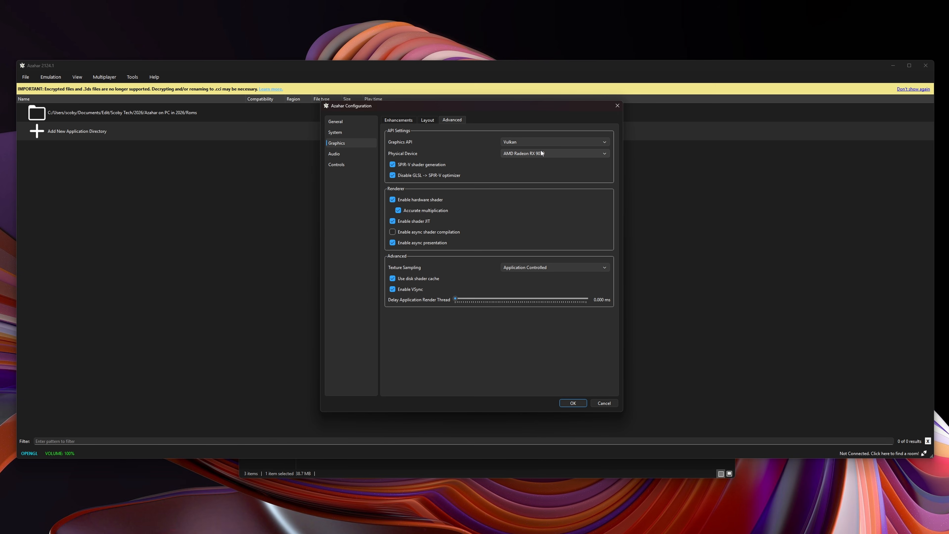
# Auto-map the connected controller in the input controls and check the resulting button assignments
pyautogui.click(342, 164)
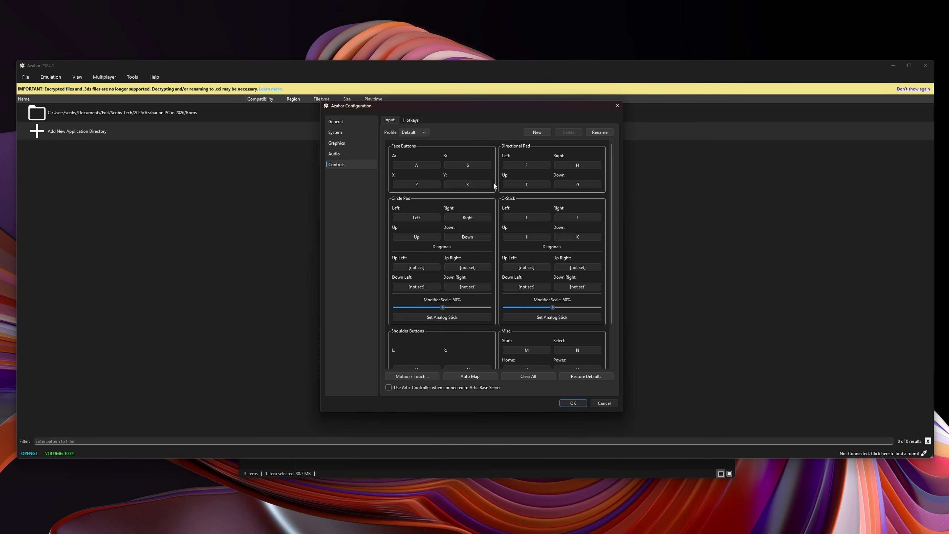
pyautogui.scroll(-2, 496, 176)
pyautogui.scroll(-1, 500, 195)
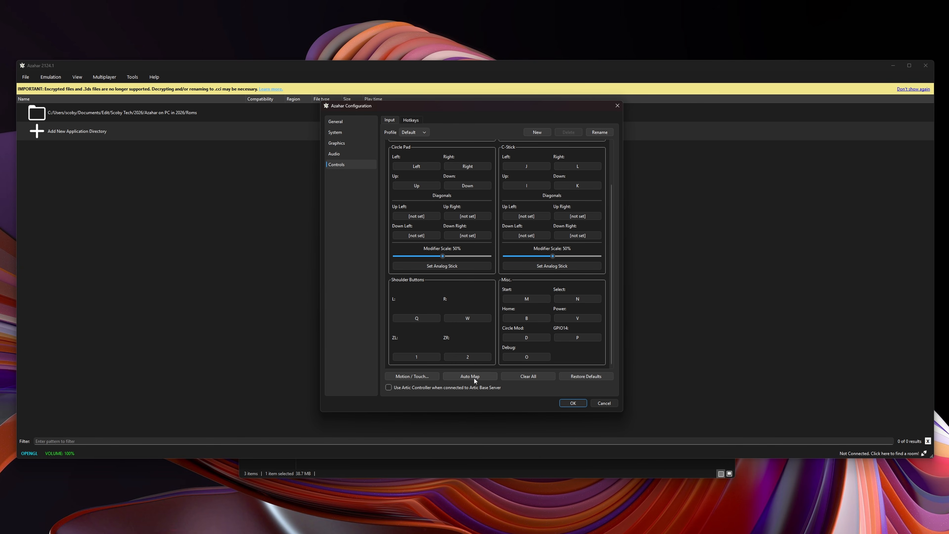
pyautogui.click(466, 379)
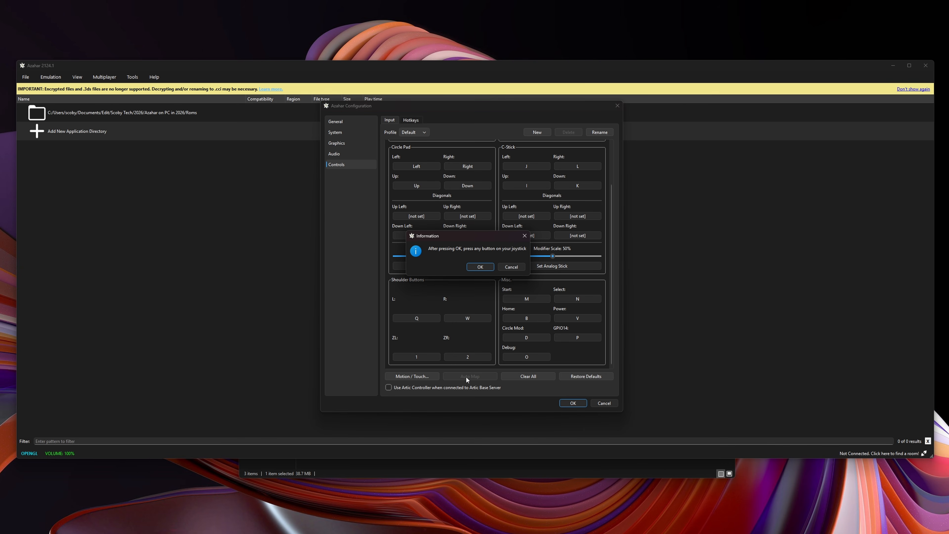
pyautogui.click(479, 265)
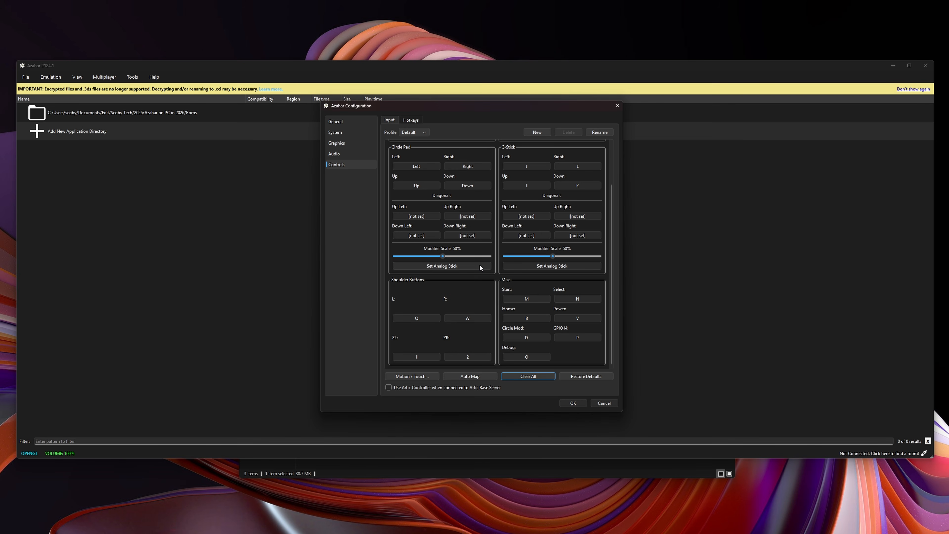
pyautogui.scroll(2, 499, 234)
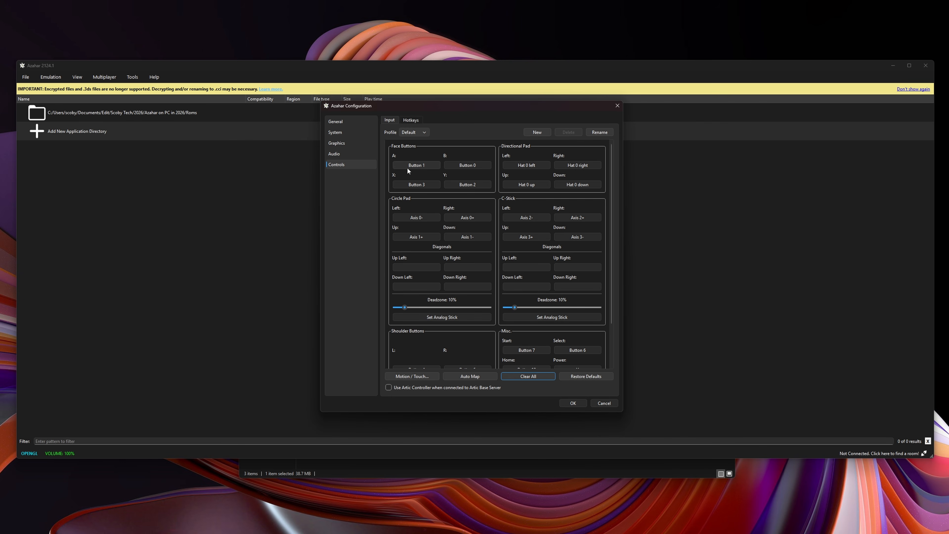
pyautogui.click(421, 167)
pyautogui.click(411, 172)
# Change the Fullscreen hotkey to F
pyautogui.click(415, 120)
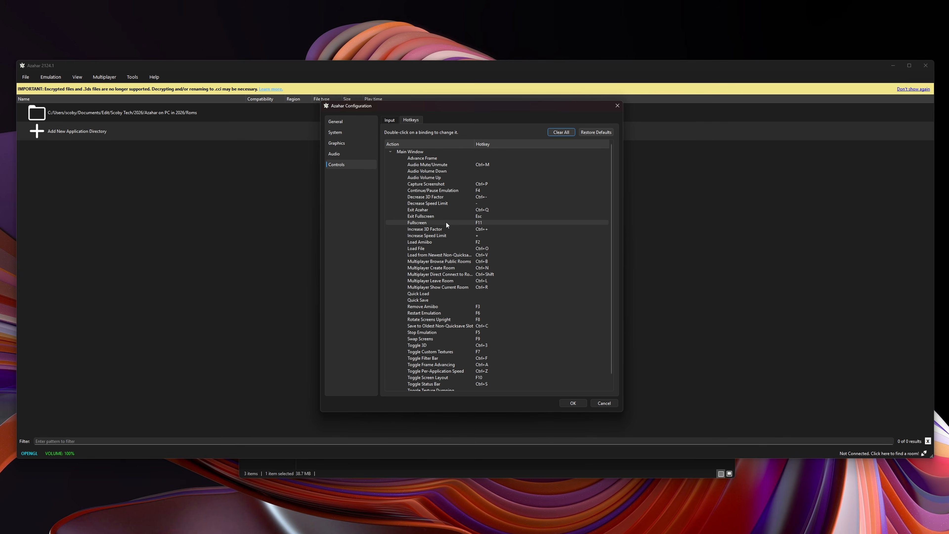
pyautogui.doubleClick(483, 224)
pyautogui.press('f')
pyautogui.click(453, 264)
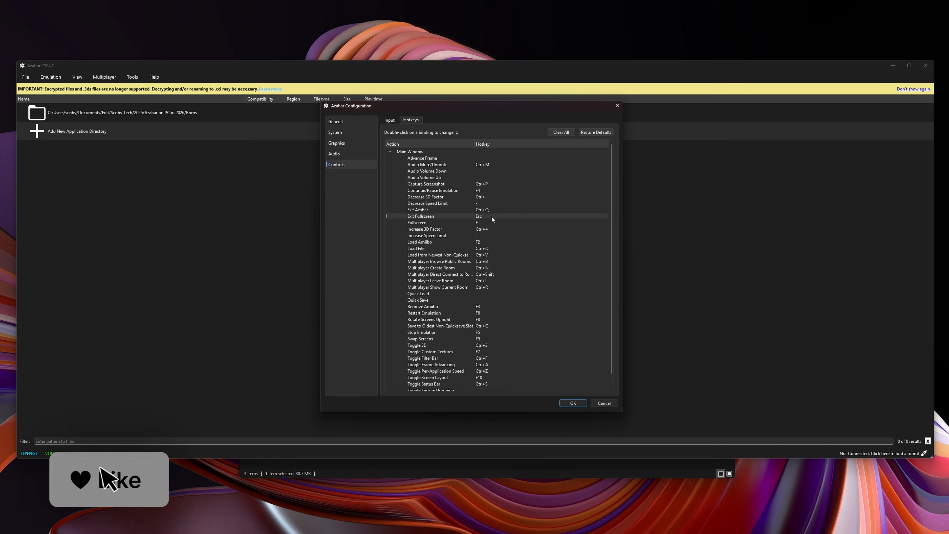
pyautogui.click(475, 216)
pyautogui.click(488, 223)
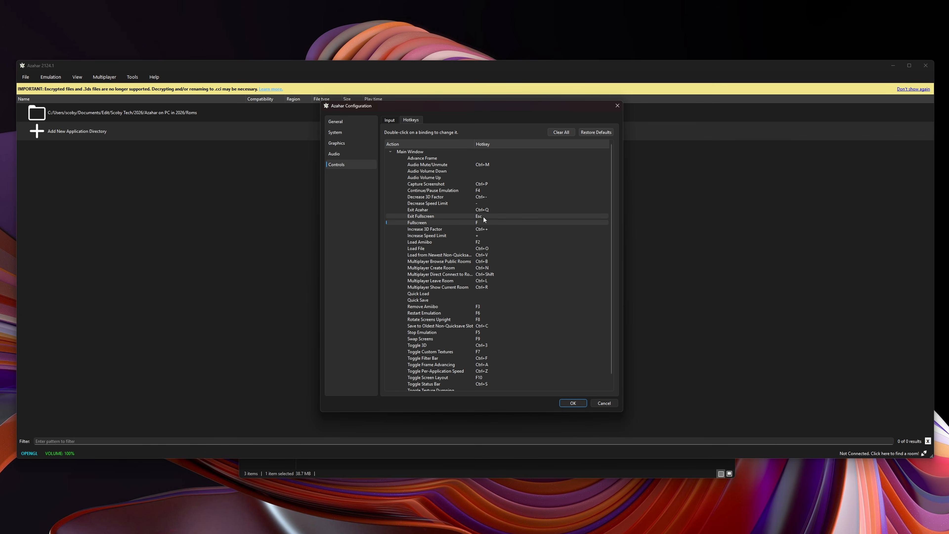
# Review the Increase Speed Limit and Decrease Speed Limit hotkeys and save the configuration
pyautogui.scroll(-1, 483, 217)
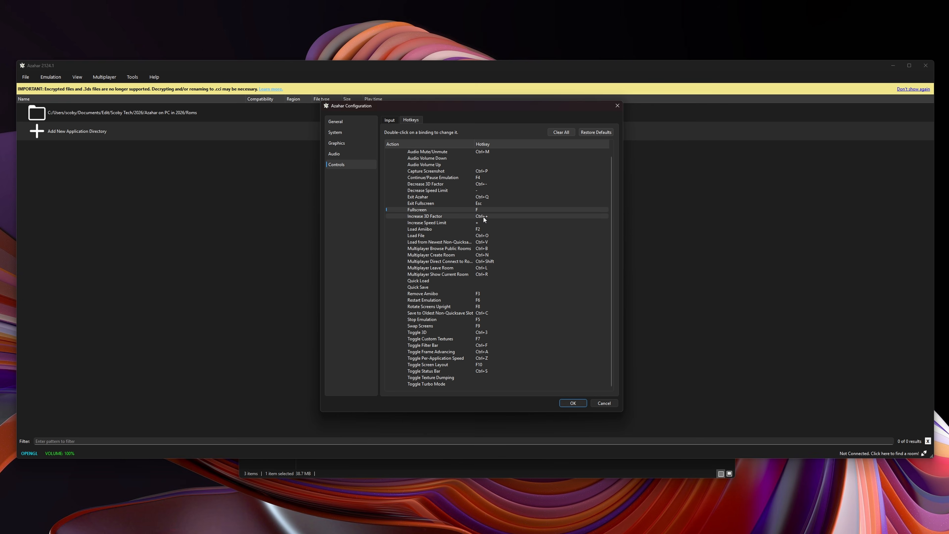
pyautogui.click(442, 223)
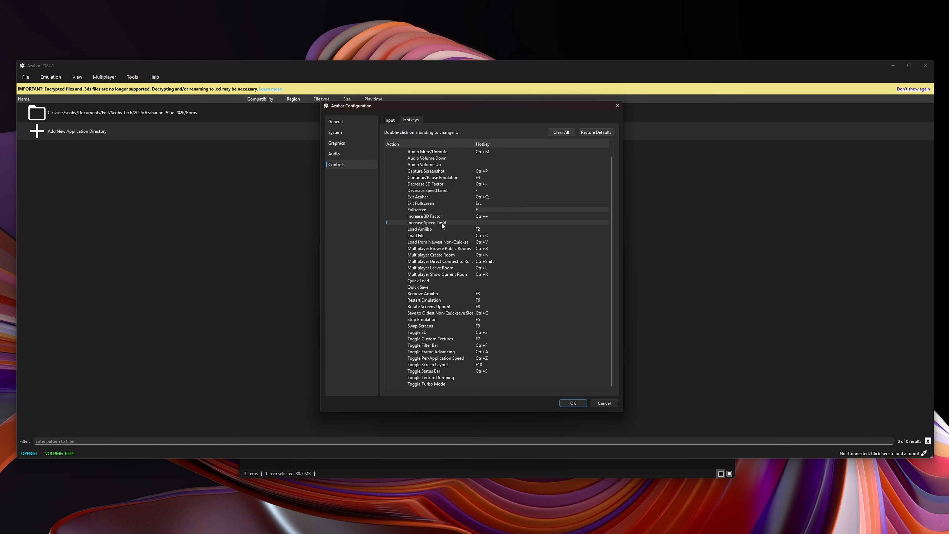
pyautogui.click(439, 190)
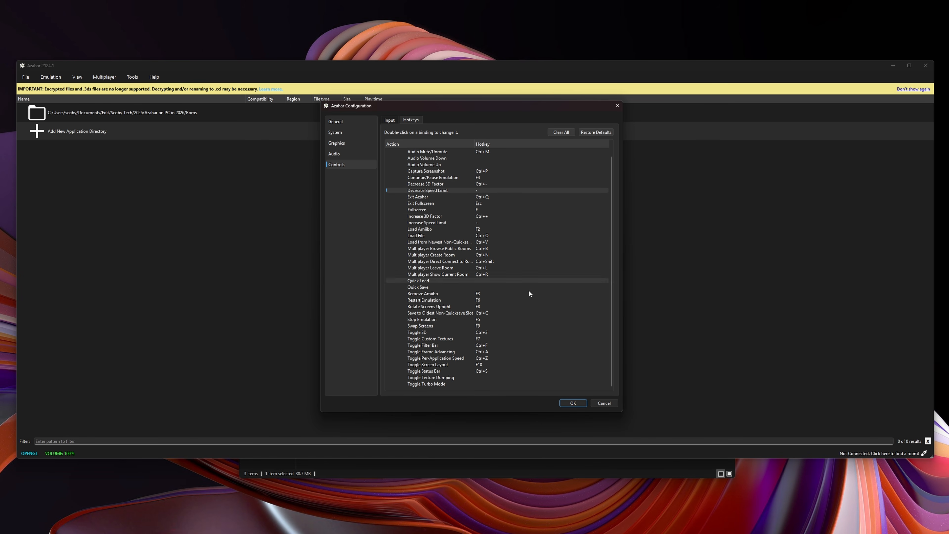
pyautogui.click(572, 403)
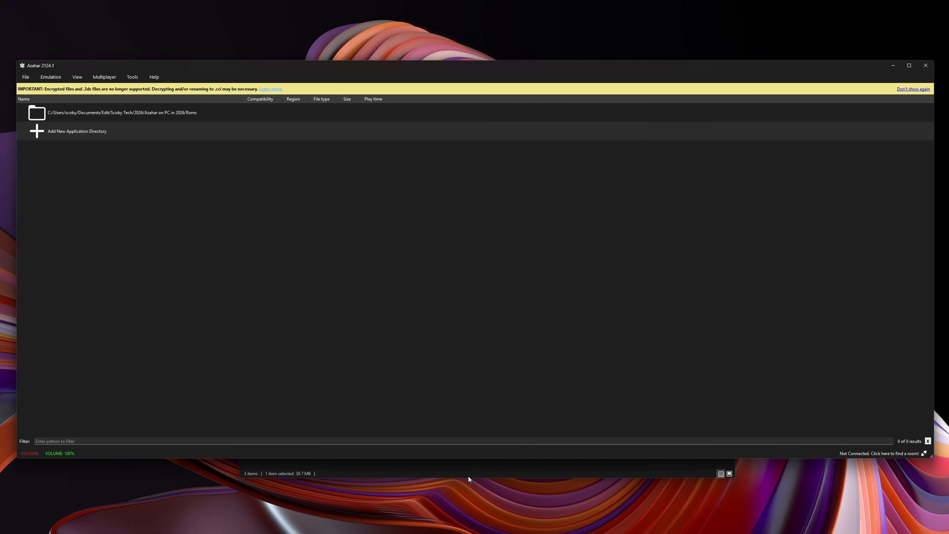
# Load the Pokemon Omega Ruby .3ds file from the Roms folder, with the file filter set to All Files
pyautogui.click(26, 77)
pyautogui.click(35, 89)
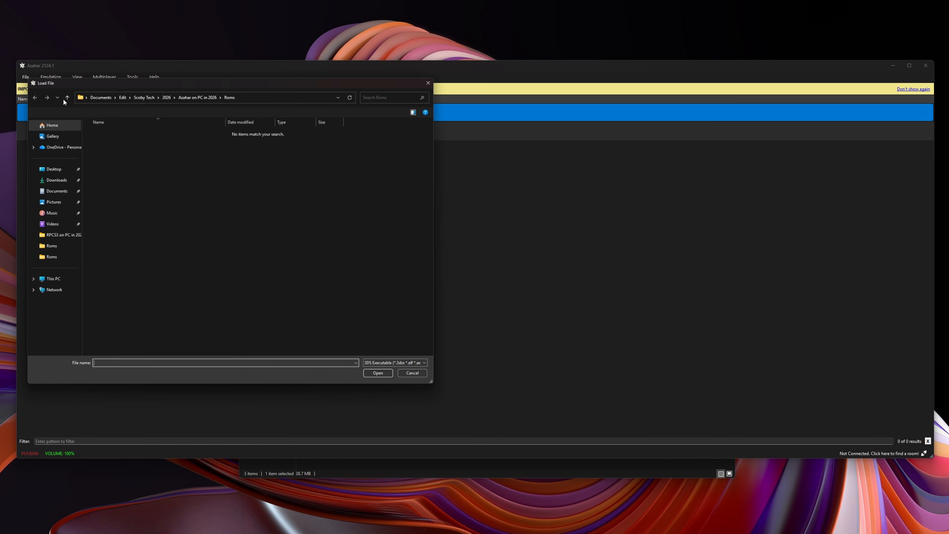
pyautogui.click(403, 369)
pyautogui.click(394, 384)
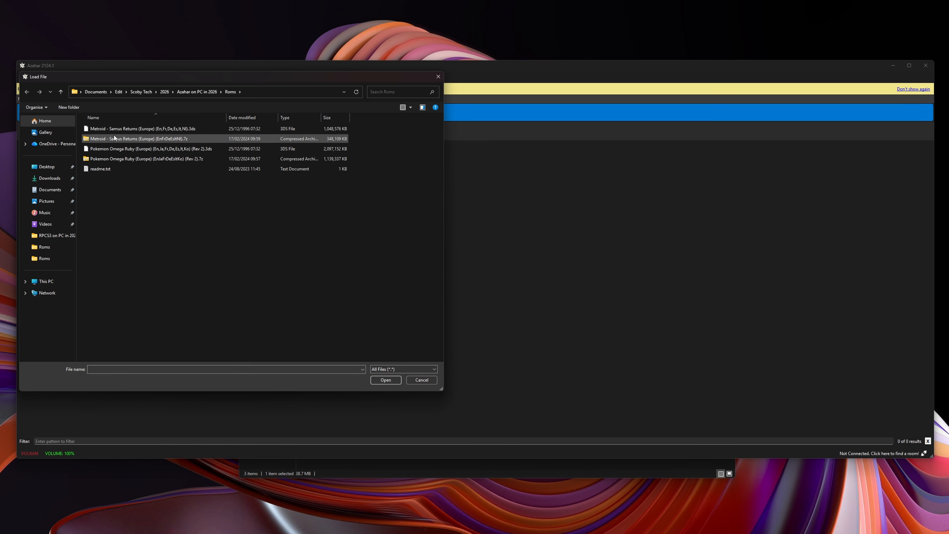
pyautogui.click(125, 149)
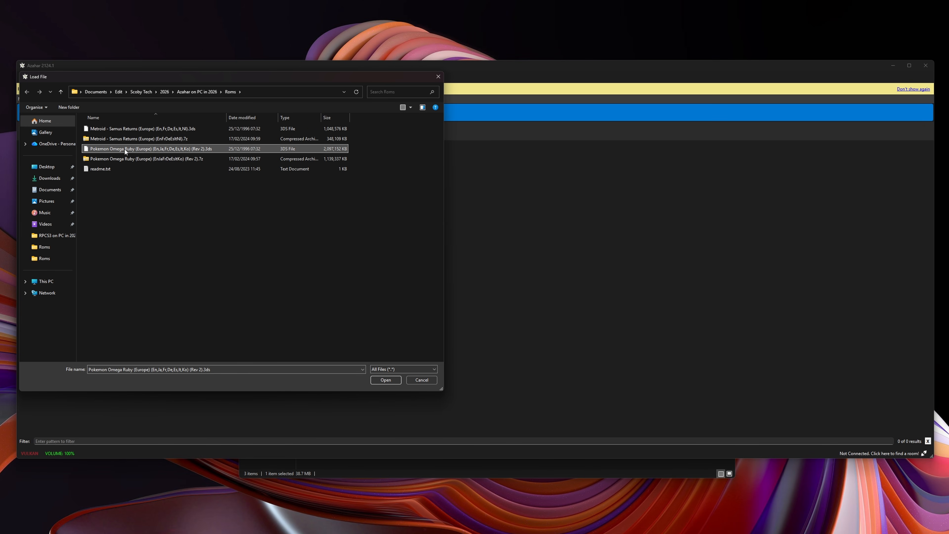
pyautogui.click(386, 381)
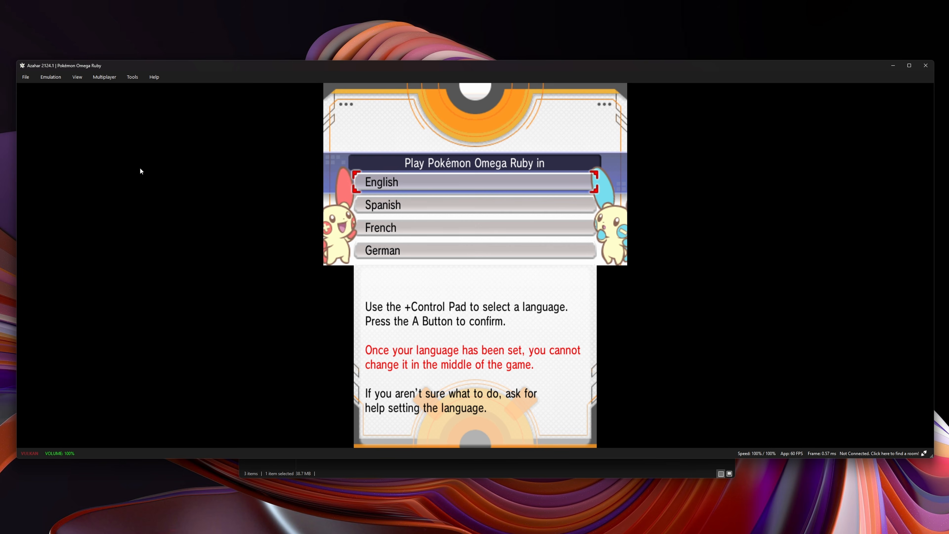
# Try the Side by Side screen layout for the running game
pyautogui.click(77, 77)
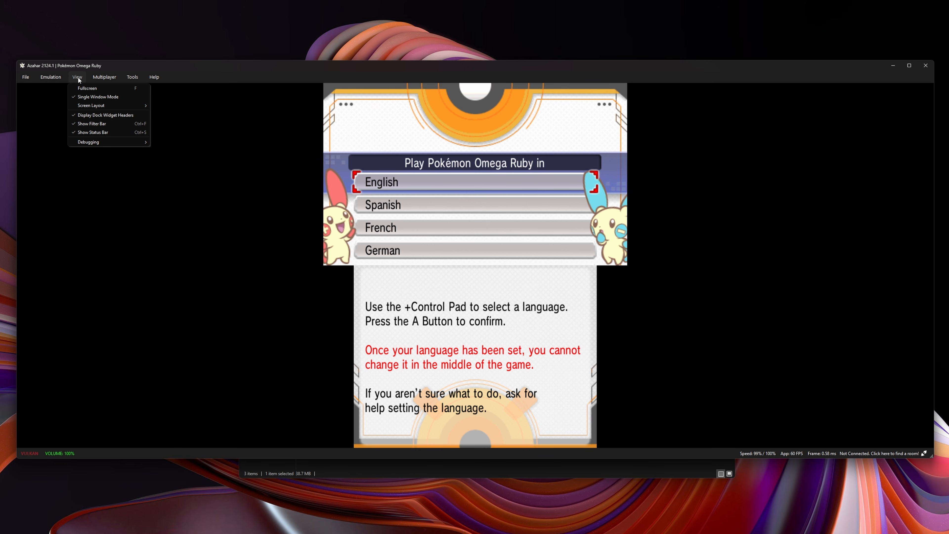
pyautogui.moveTo(97, 107)
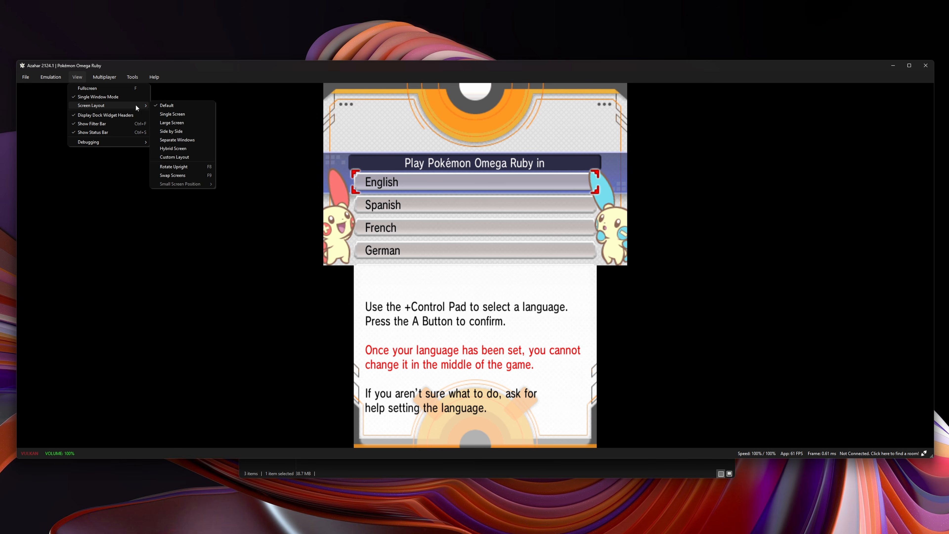
pyautogui.click(182, 130)
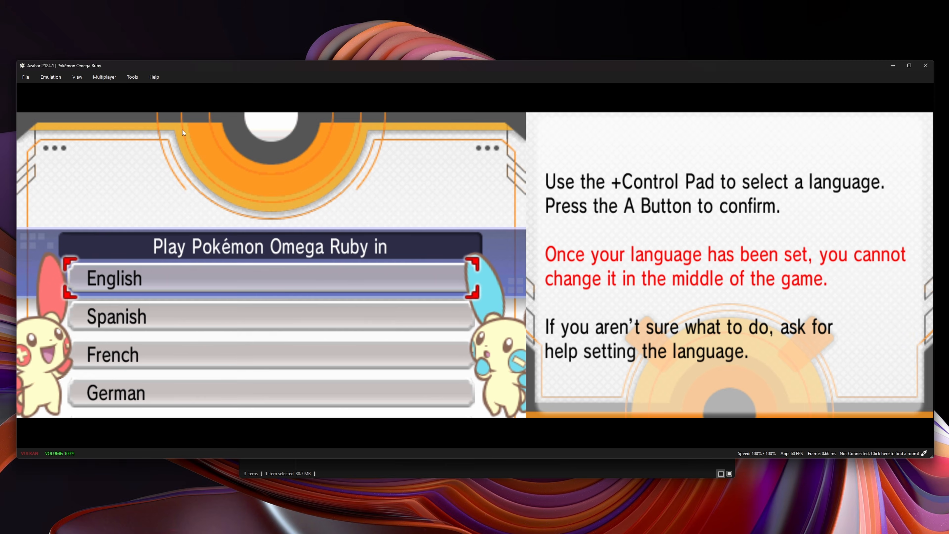
# Set the screen layout to Hybrid Screen and show the game in fullscreen
pyautogui.click(77, 76)
pyautogui.moveTo(97, 105)
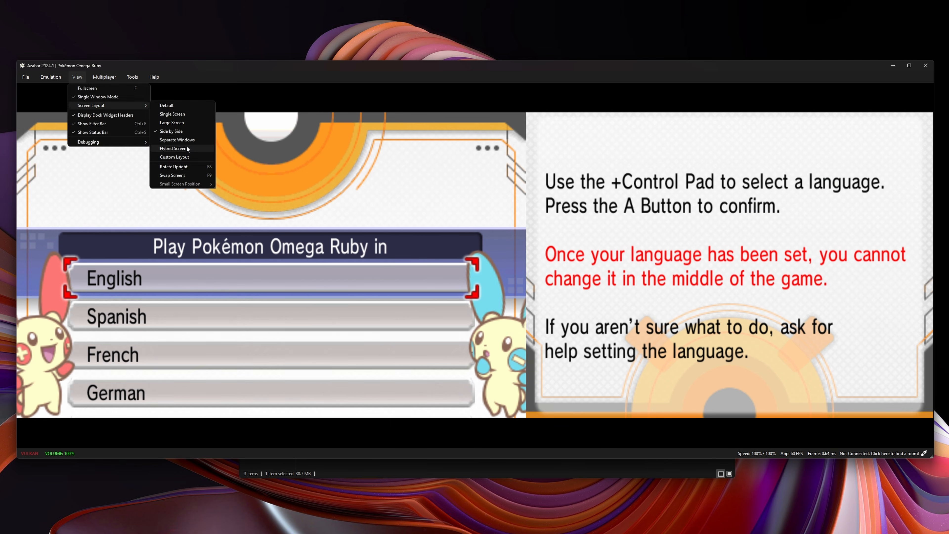
pyautogui.click(187, 148)
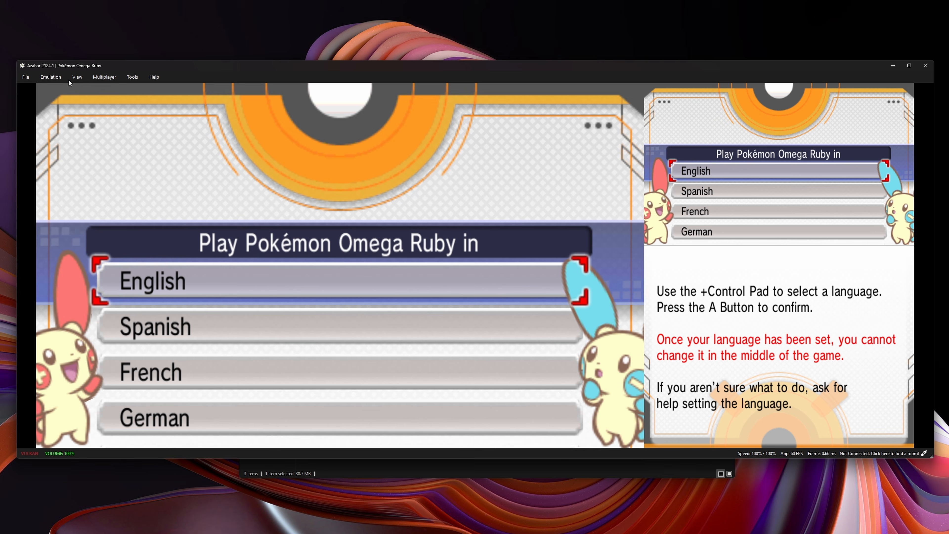
pyautogui.click(77, 76)
pyautogui.moveTo(102, 106)
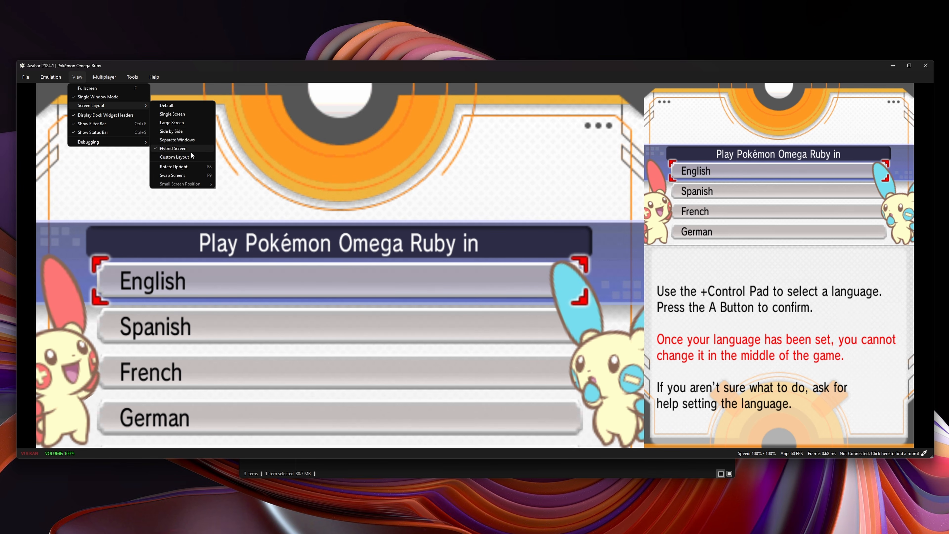
pyautogui.click(191, 149)
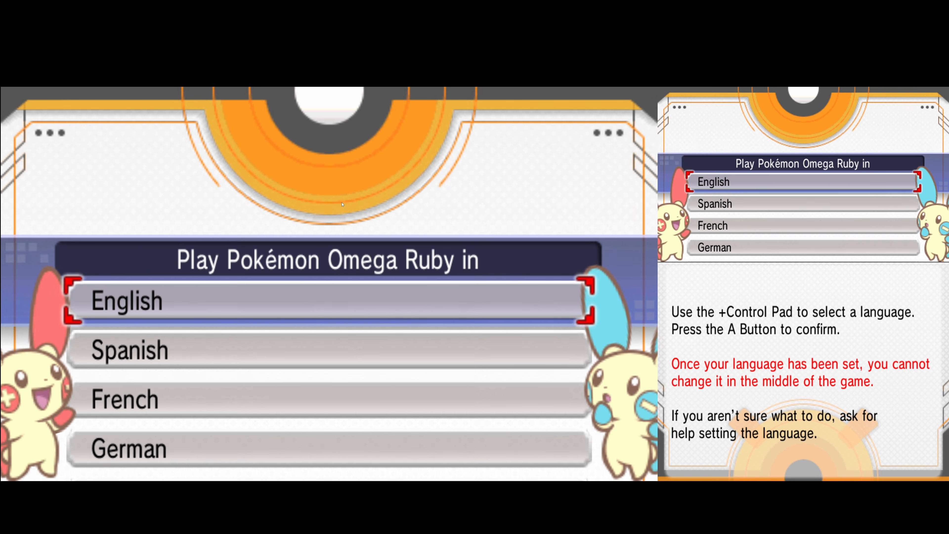
# Move through the game's language list and choose English
pyautogui.press('Down')
pyautogui.press('Down')
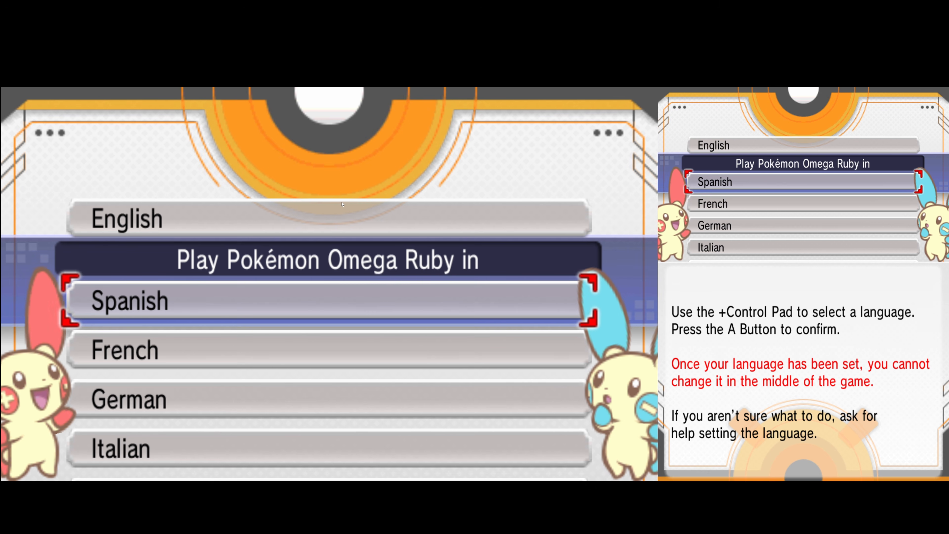
pyautogui.press('Up')
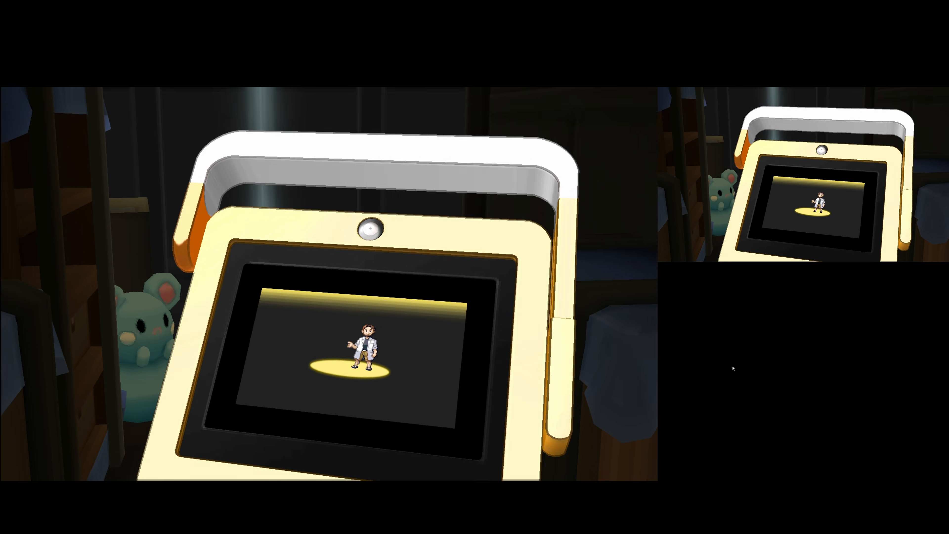
# Advance the intro dialogue to the name prompt, then enter and confirm the player's name
pyautogui.press('a')
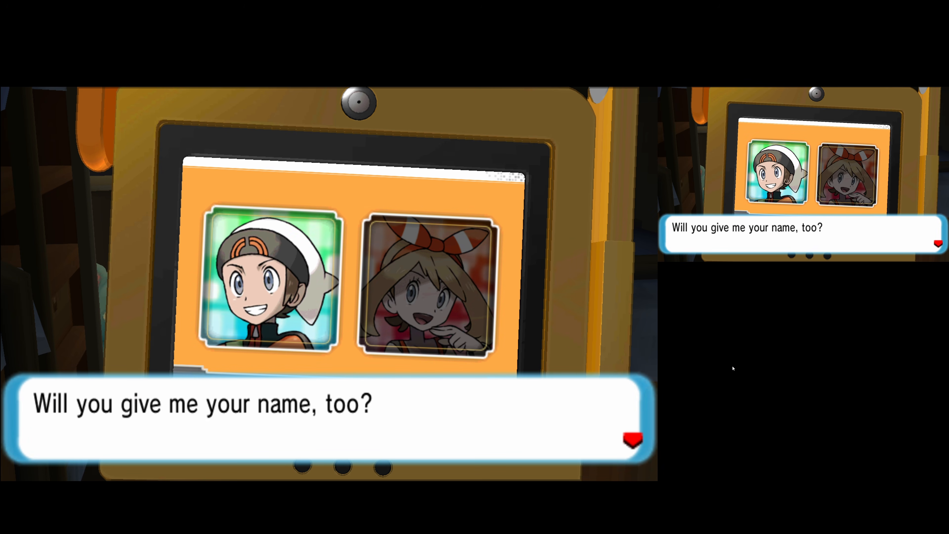
pyautogui.press('a')
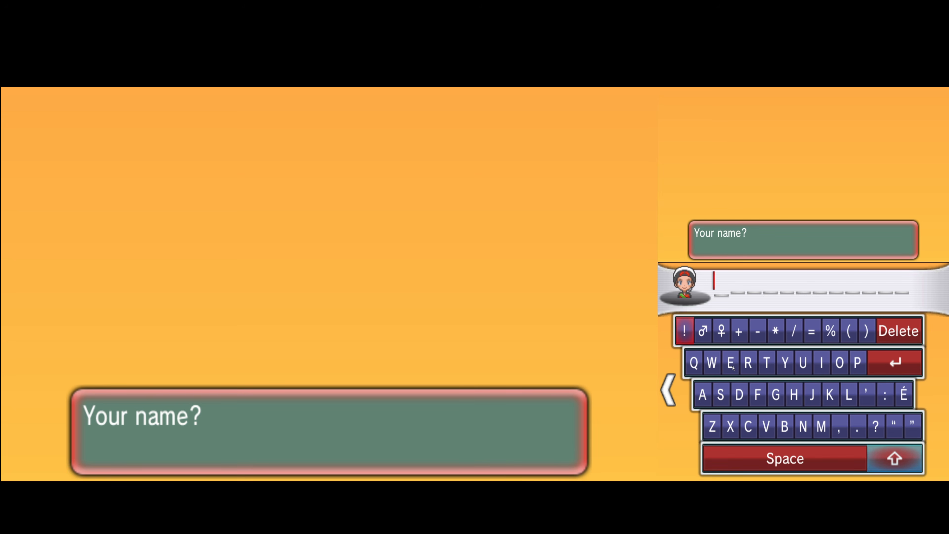
pyautogui.write('Scoby')
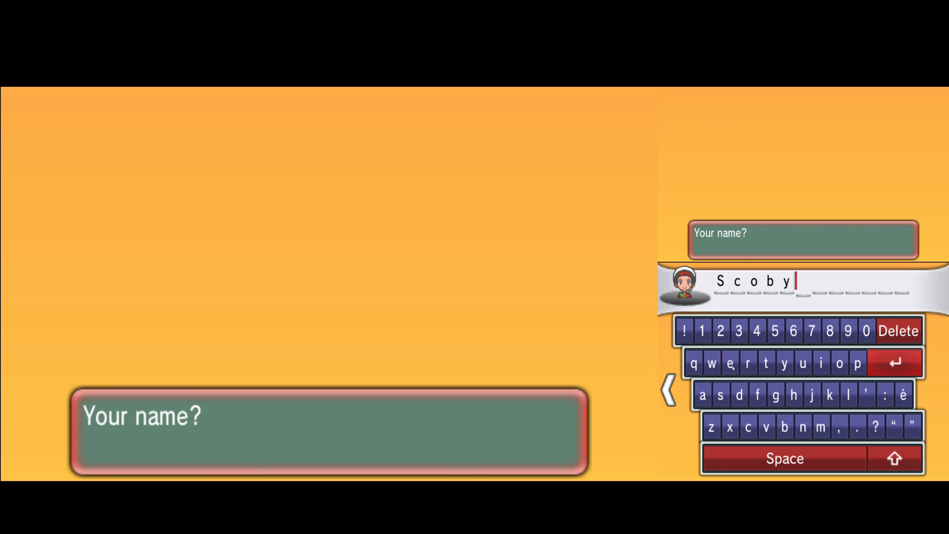
pyautogui.press('Return')
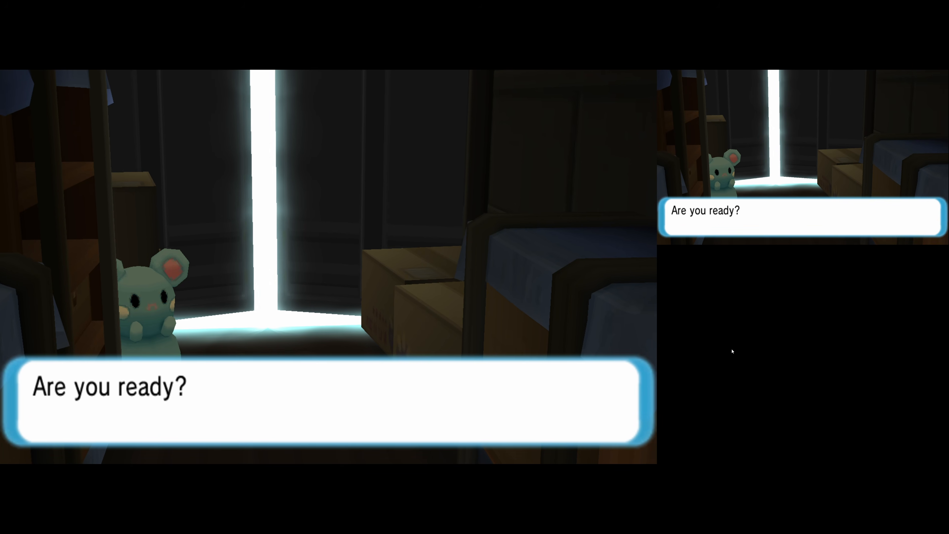